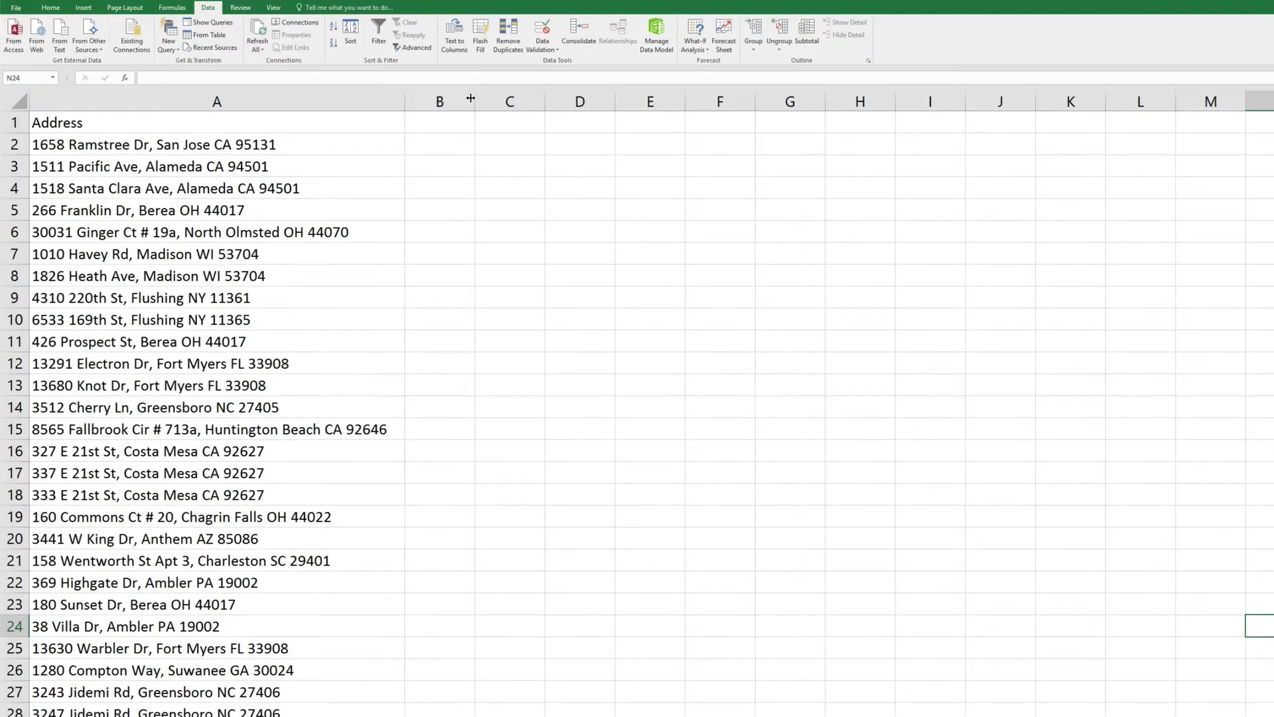
# Step: Widen the empty columns B, C and D beside the address list in column A
pyautogui.moveTo(476, 101); pyautogui.dragTo(828, 102)
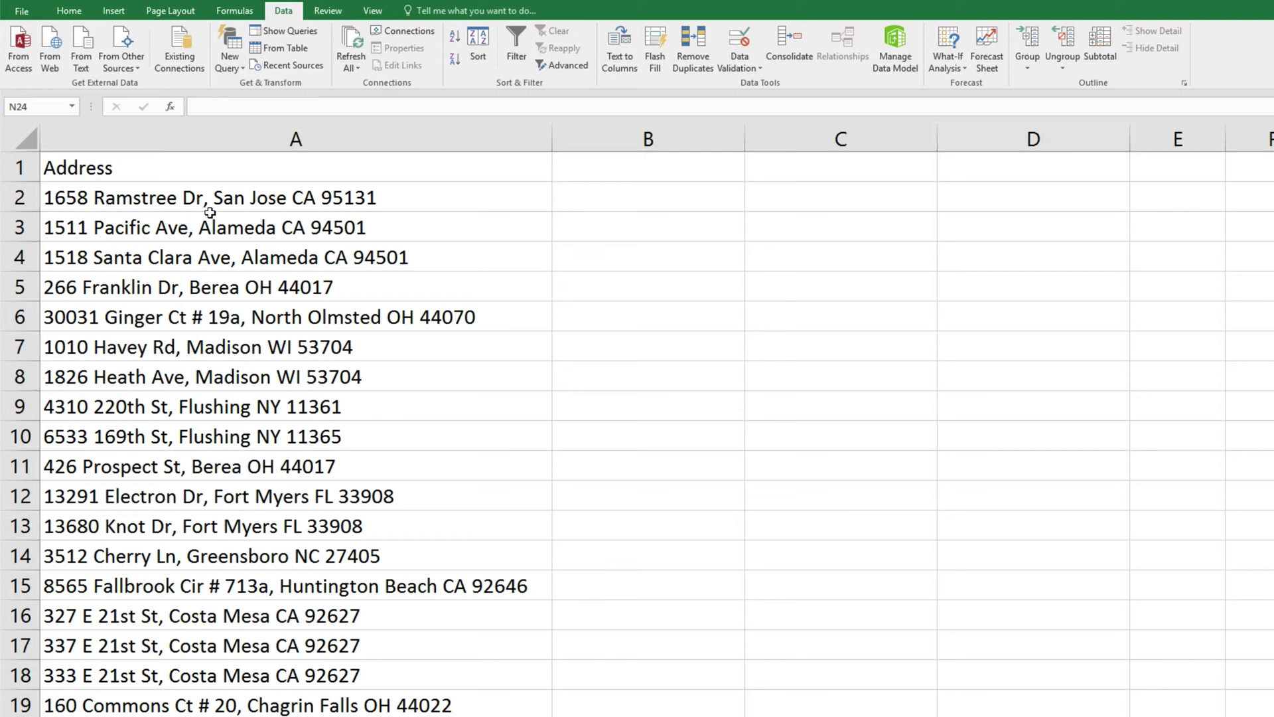
# Step: Enter =FIND(",";A2) in B2 to get the comma position, 17, in the first address
pyautogui.click(590, 200)
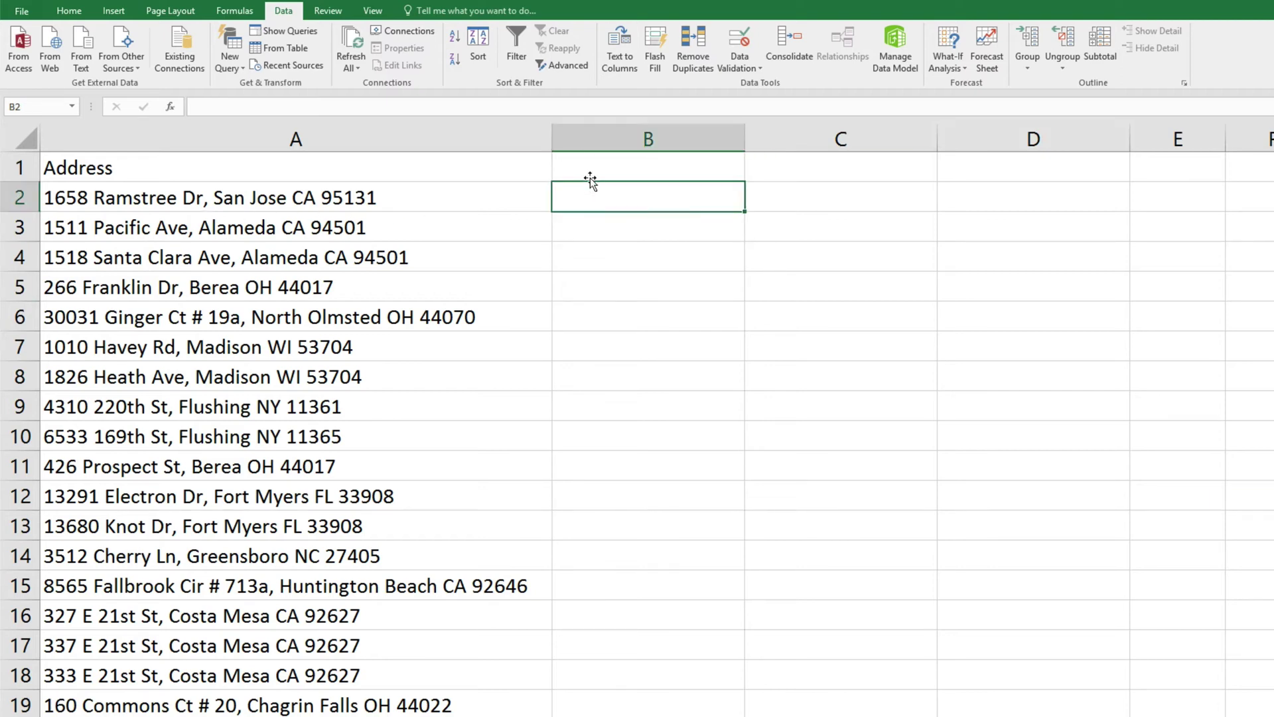
pyautogui.write('=FIND(')
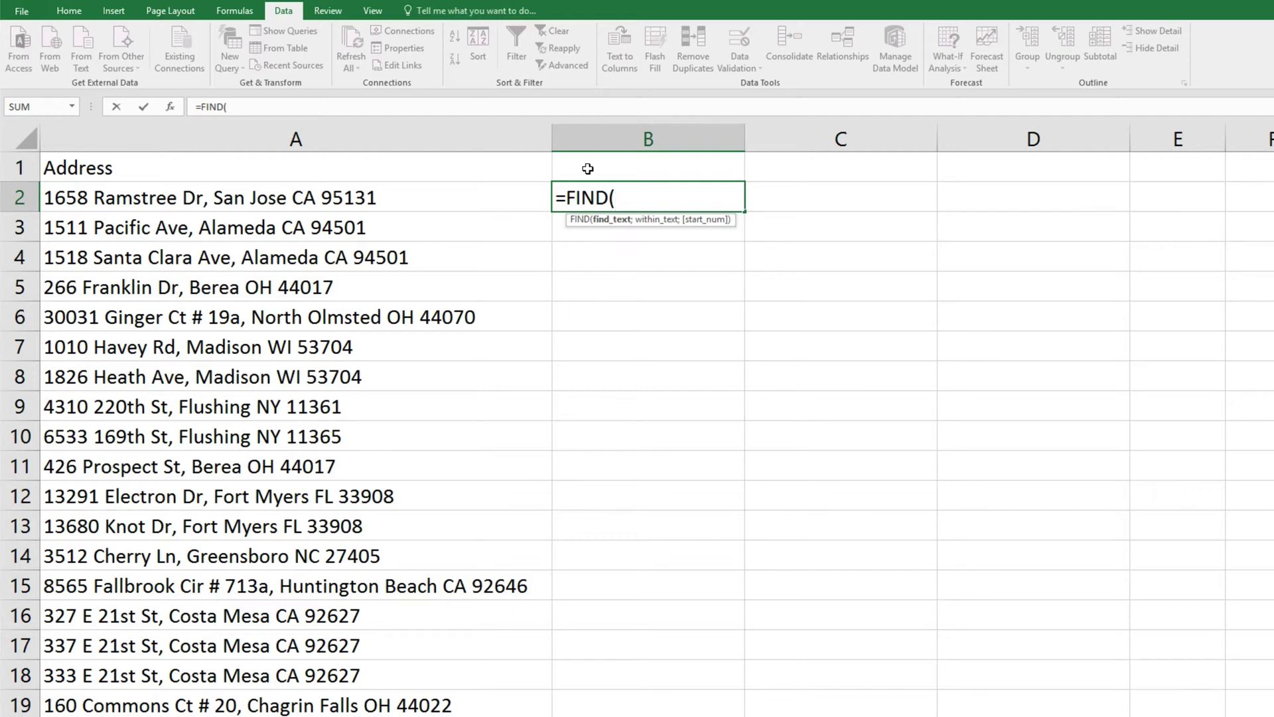
pyautogui.write('",";')
pyautogui.click(499, 199)
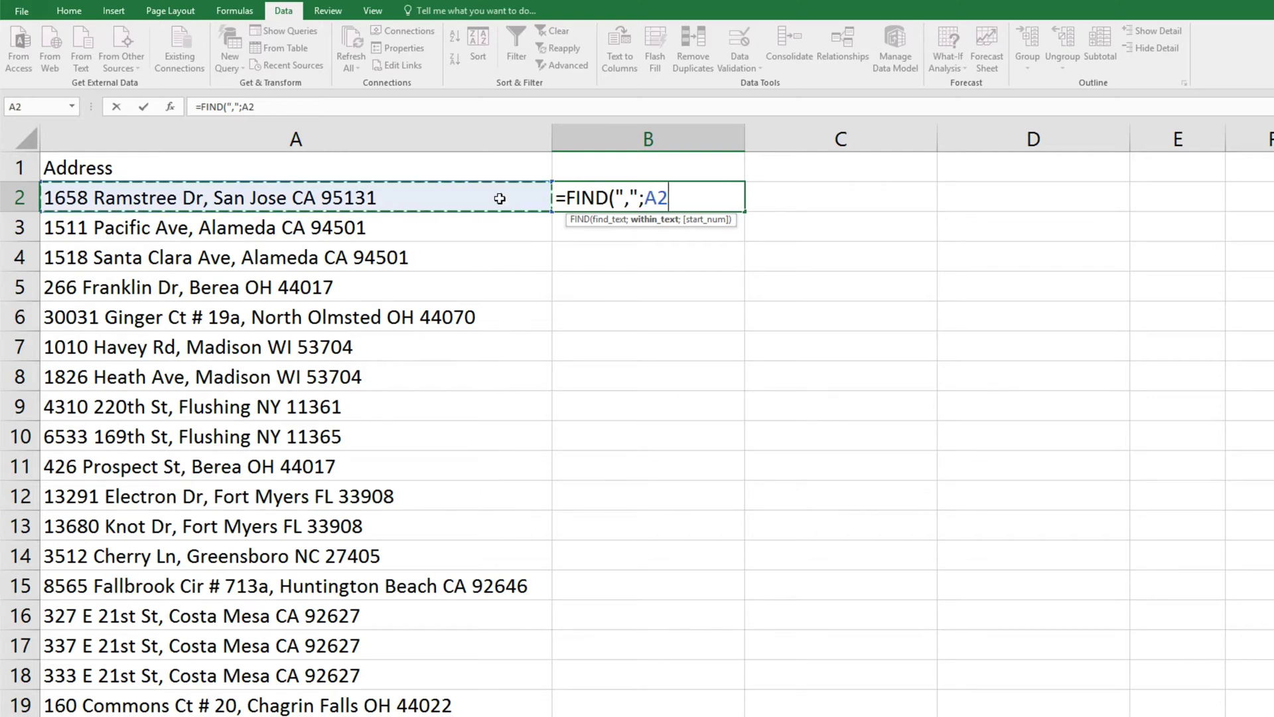
pyautogui.write(')')
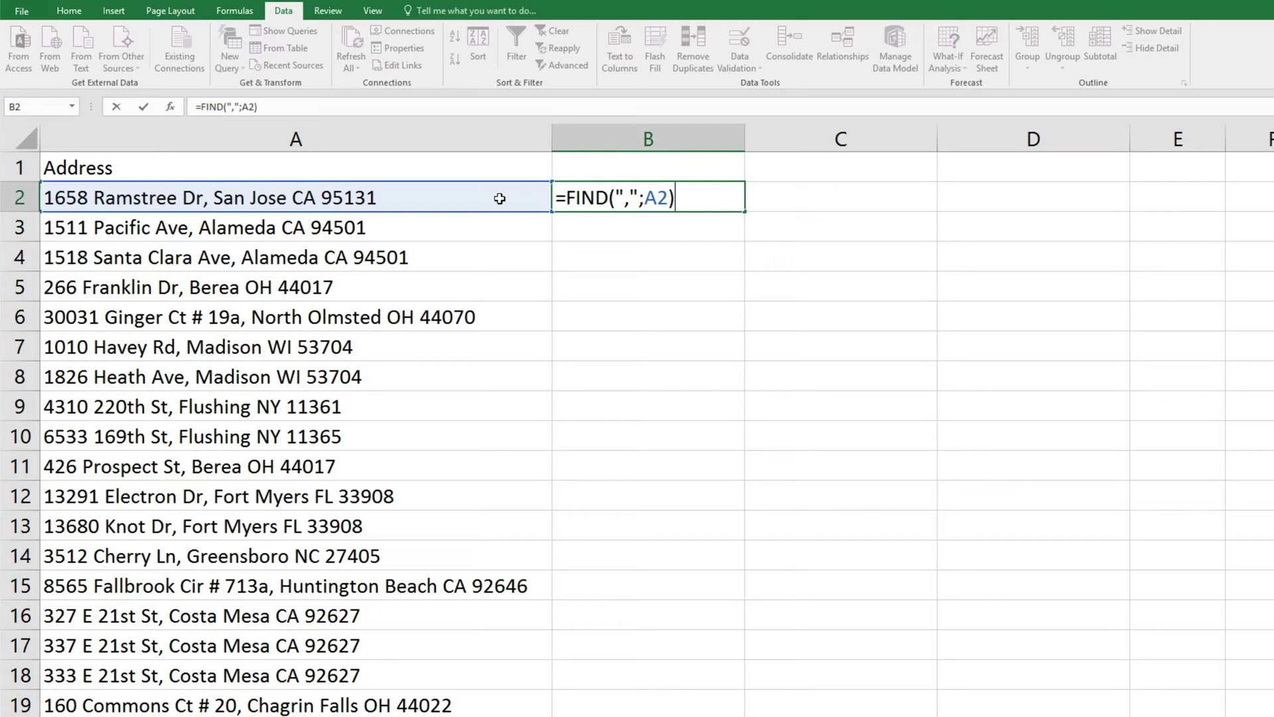
pyautogui.press('Return')
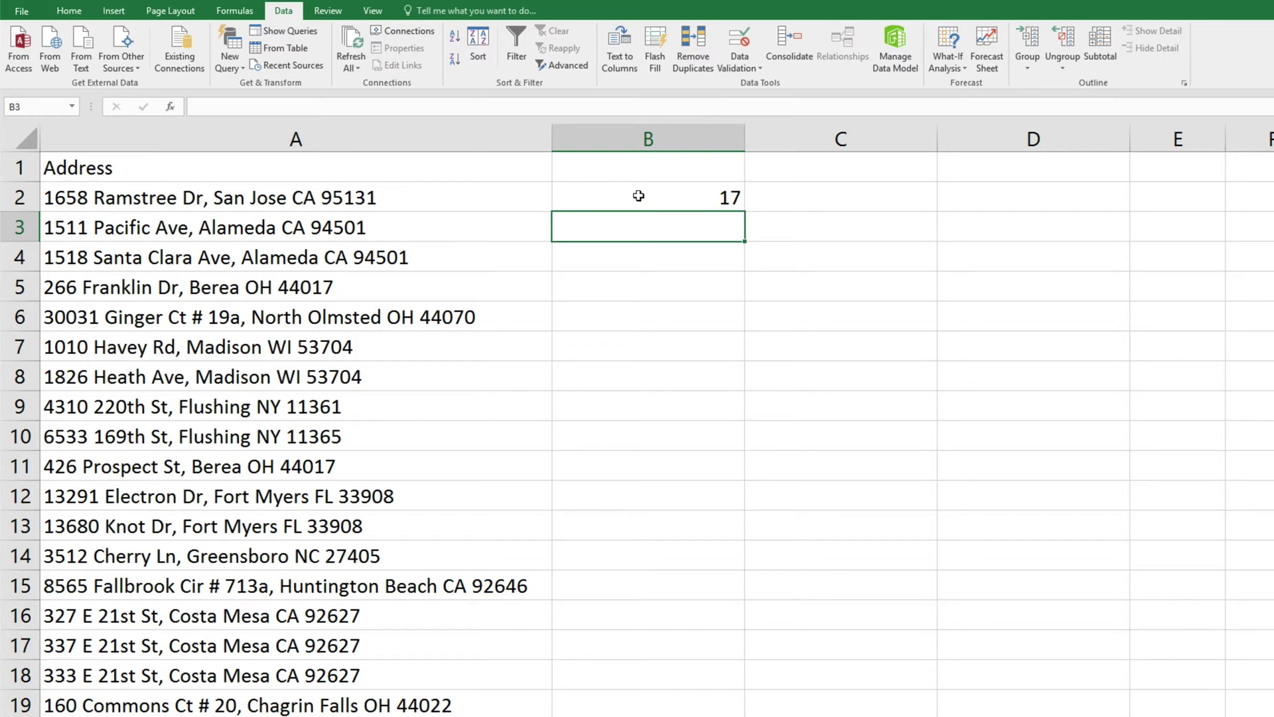
# Step: Enter =LEFT(A2;B2-1) in C2 to extract the street '1658 Ramstree Dr'
pyautogui.click(796, 194)
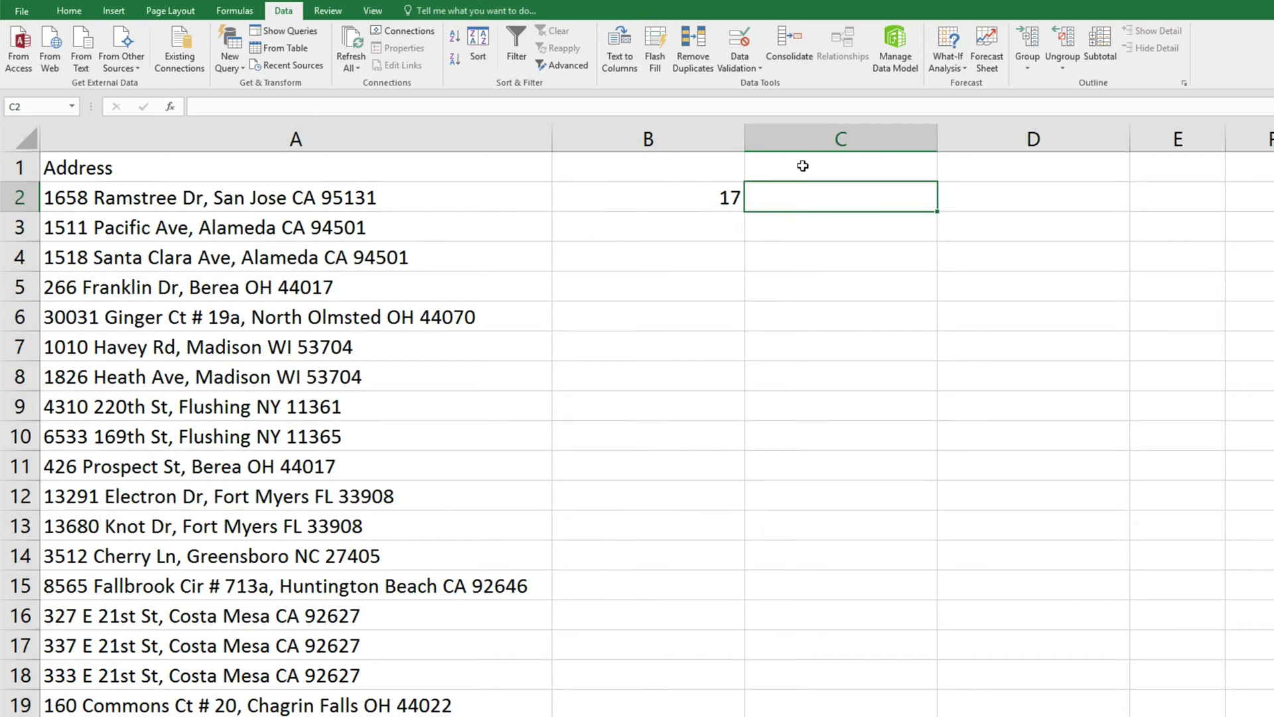
pyautogui.write('=LEFT')
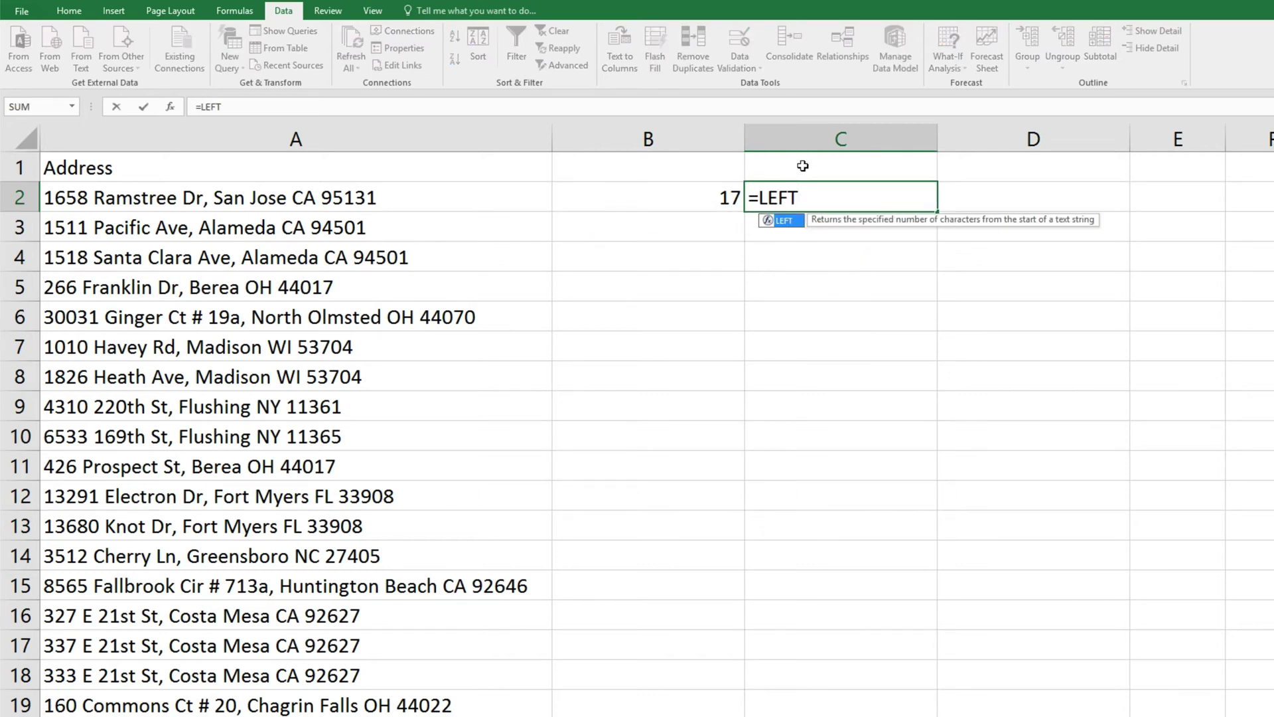
pyautogui.write('(')
pyautogui.click(513, 196)
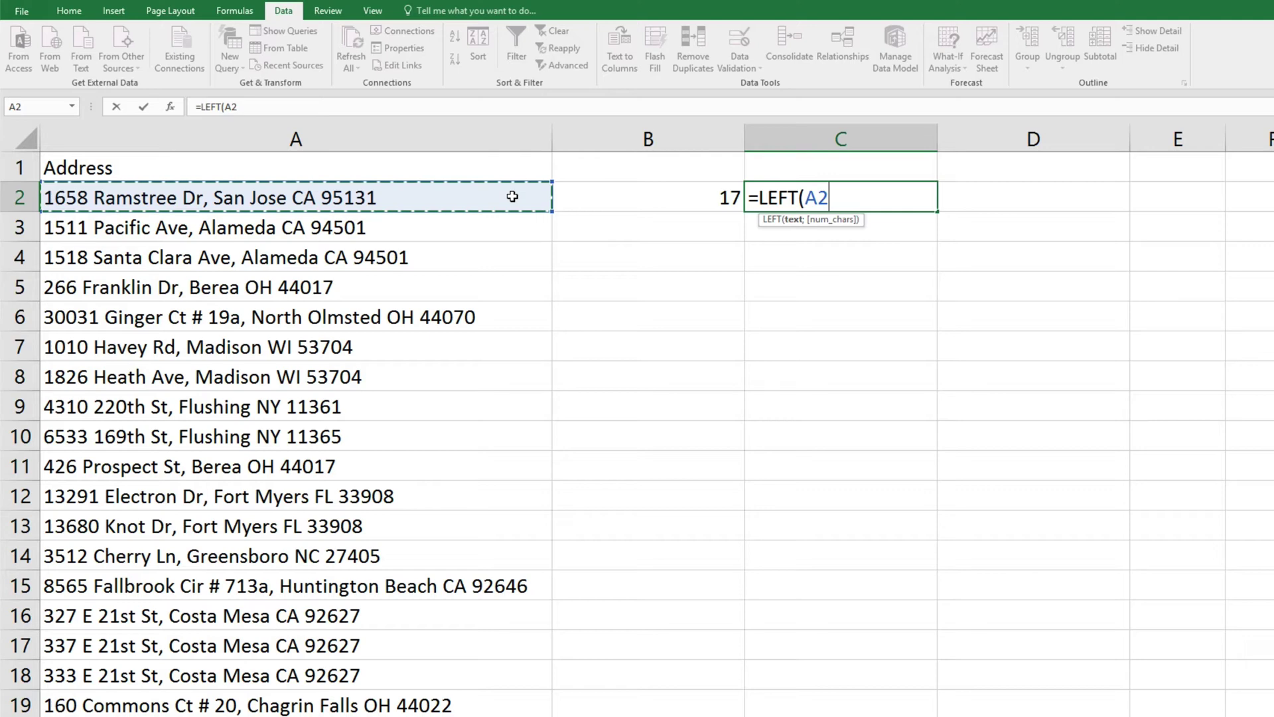
pyautogui.write(';')
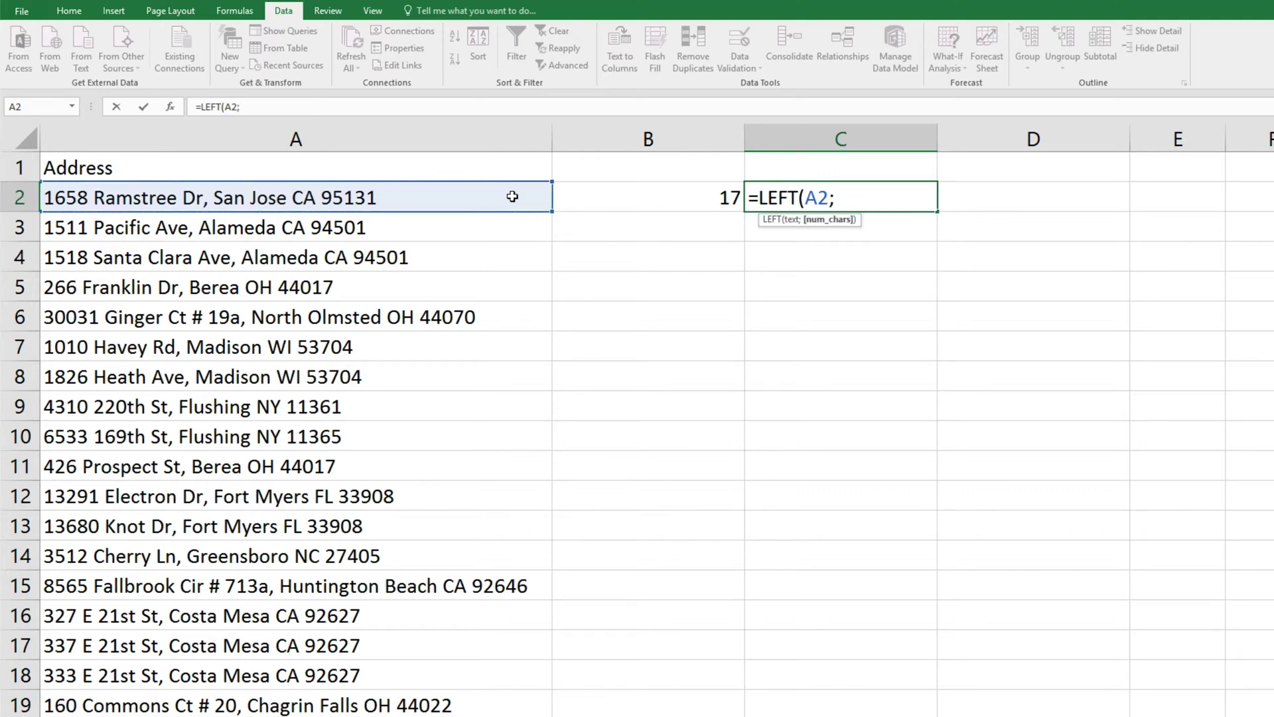
pyautogui.click(608, 194)
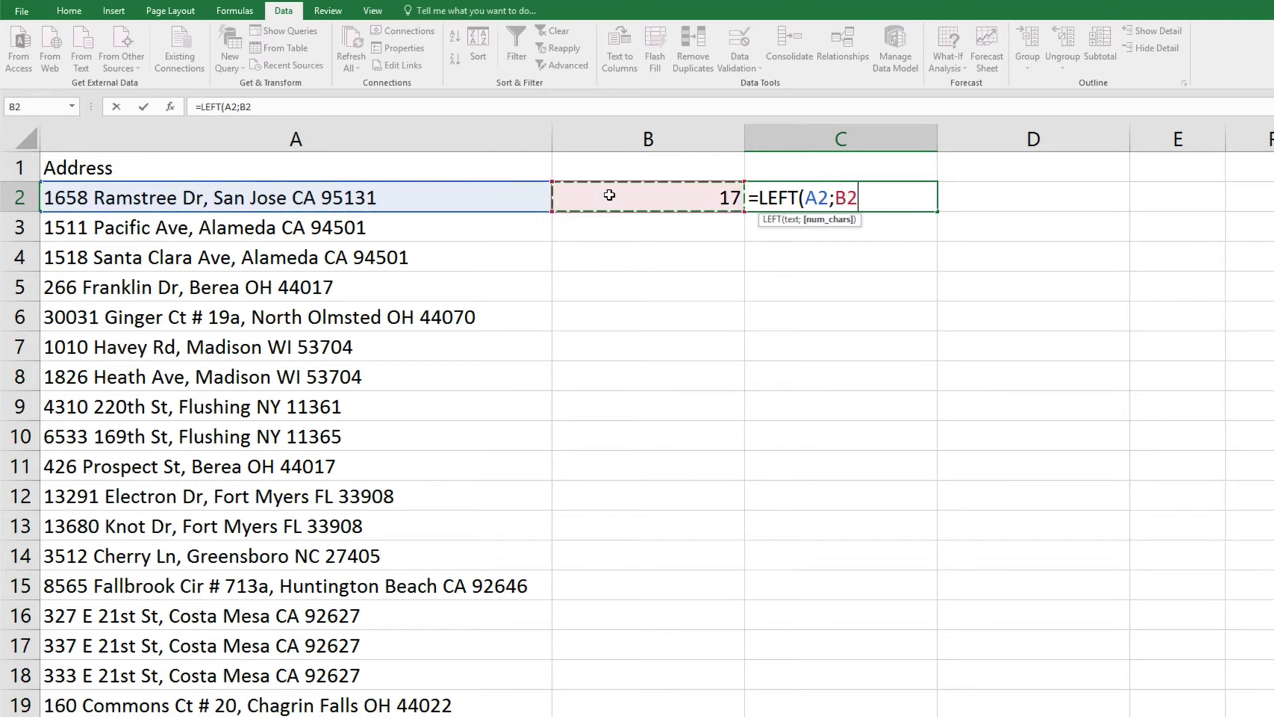
pyautogui.write('-1')
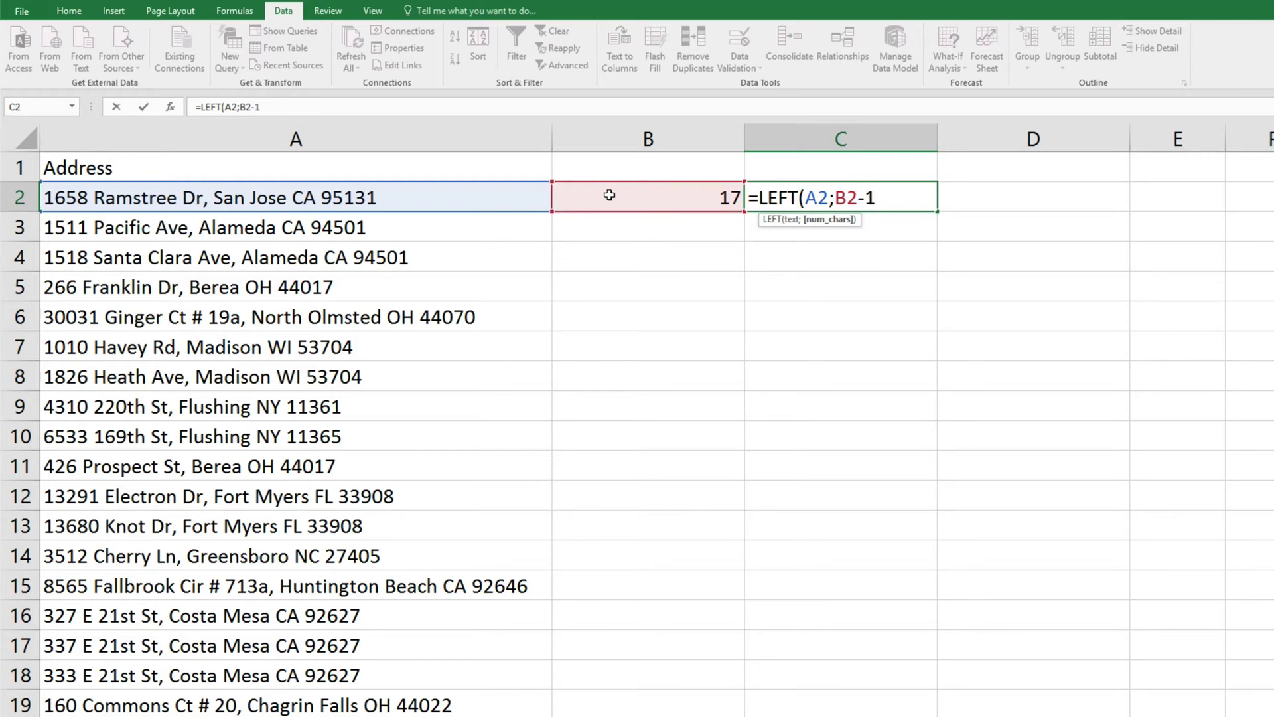
pyautogui.write(')')
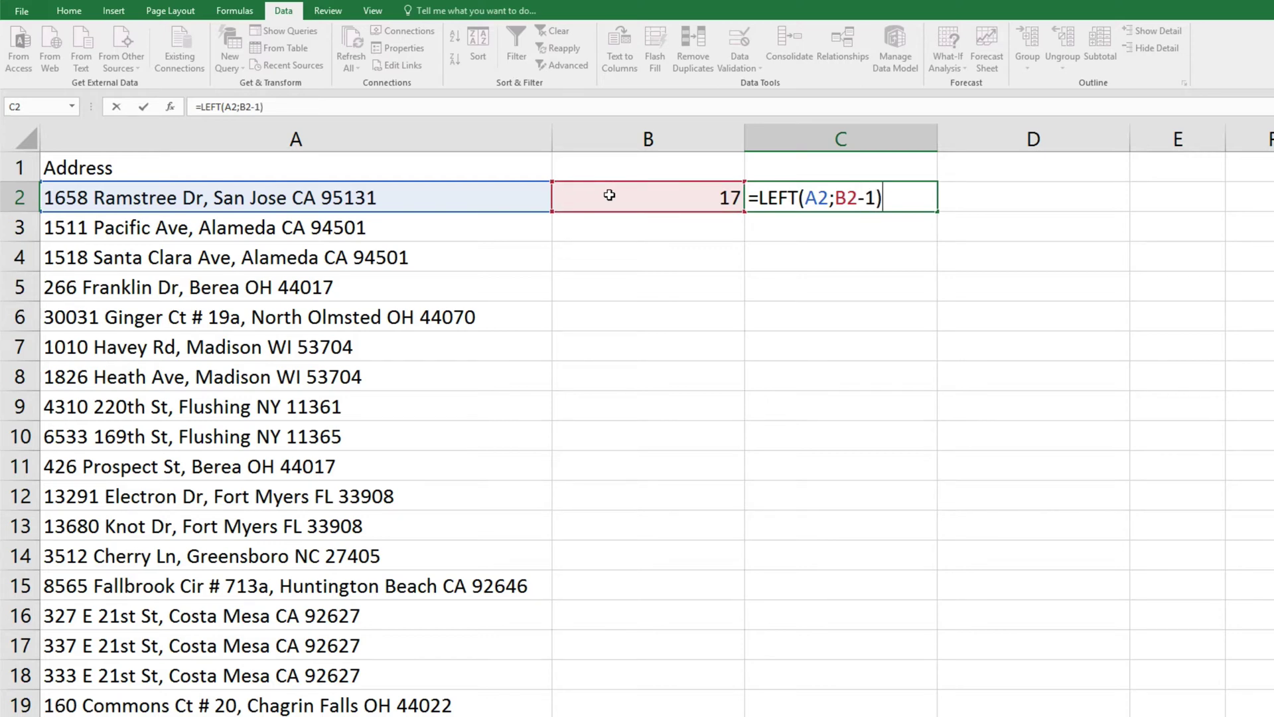
pyautogui.press('Return')
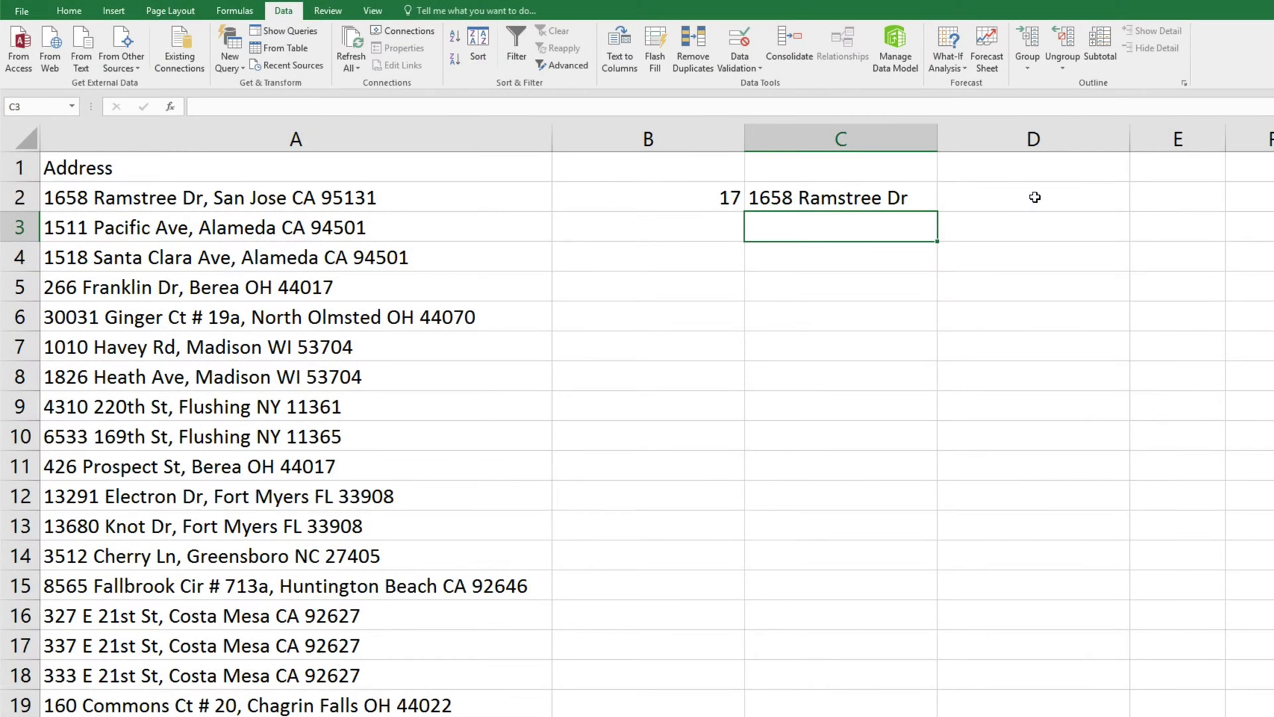
# Step: Enter =RIGHT(A2;8) in D2 to get 'CA 95131', then widen column E
pyautogui.click(1036, 197)
pyautogui.write('=RIGHT')
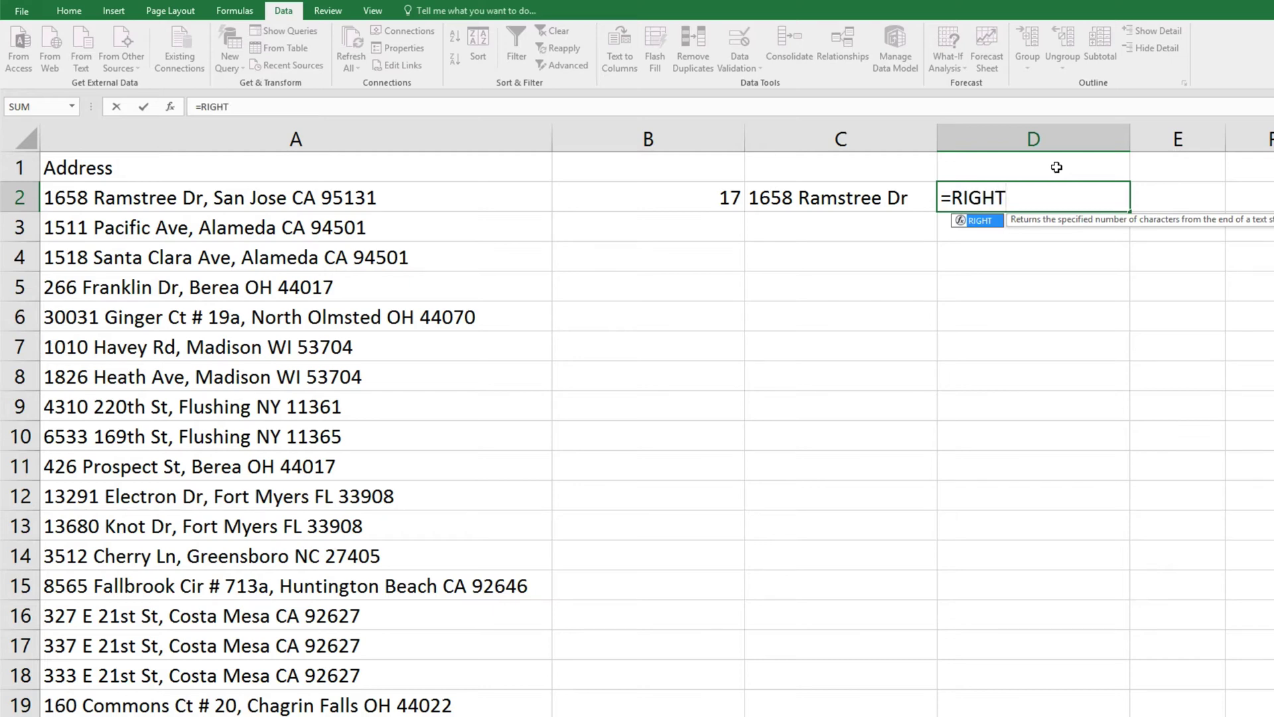
pyautogui.write('(')
pyautogui.click(524, 194)
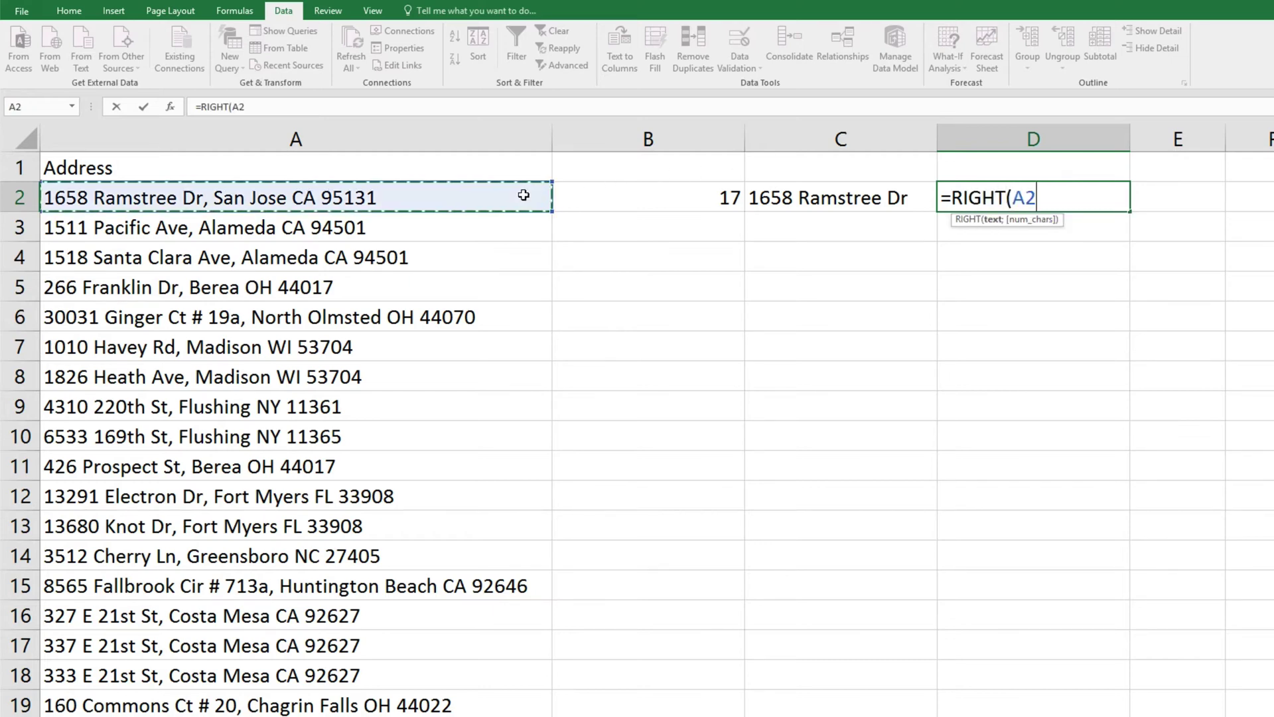
pyautogui.write(';8)')
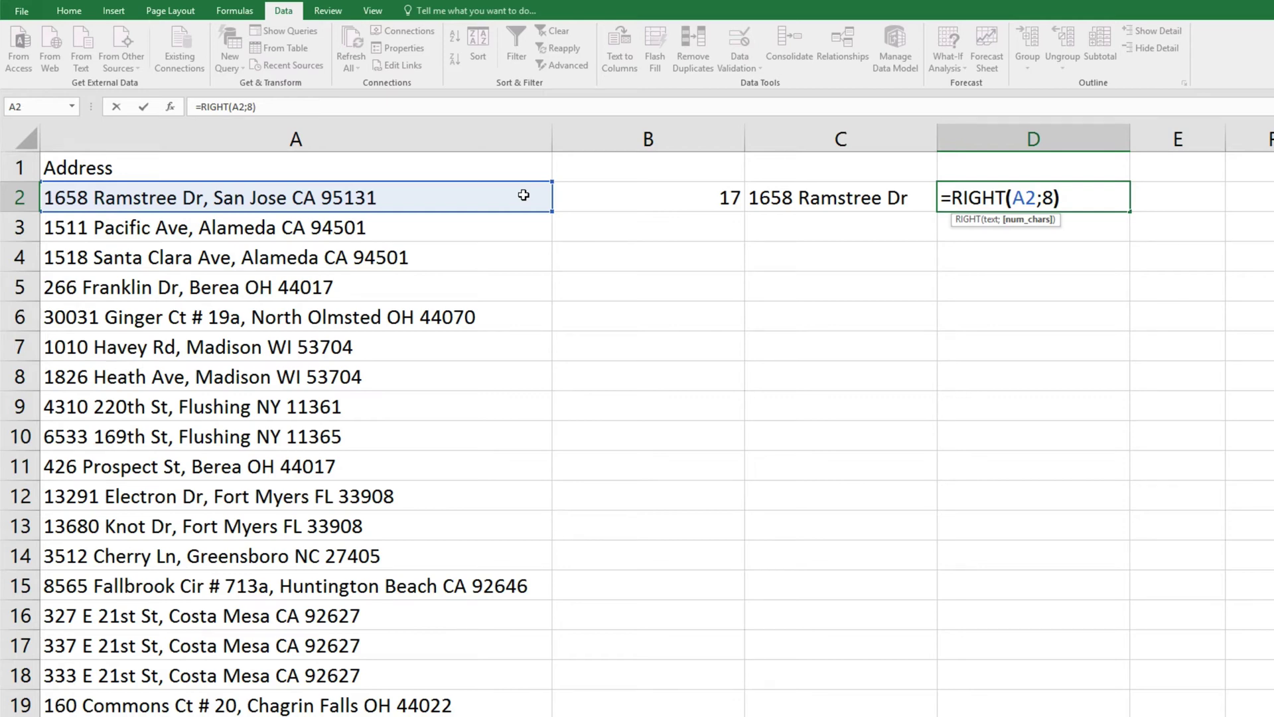
pyautogui.press('Return')
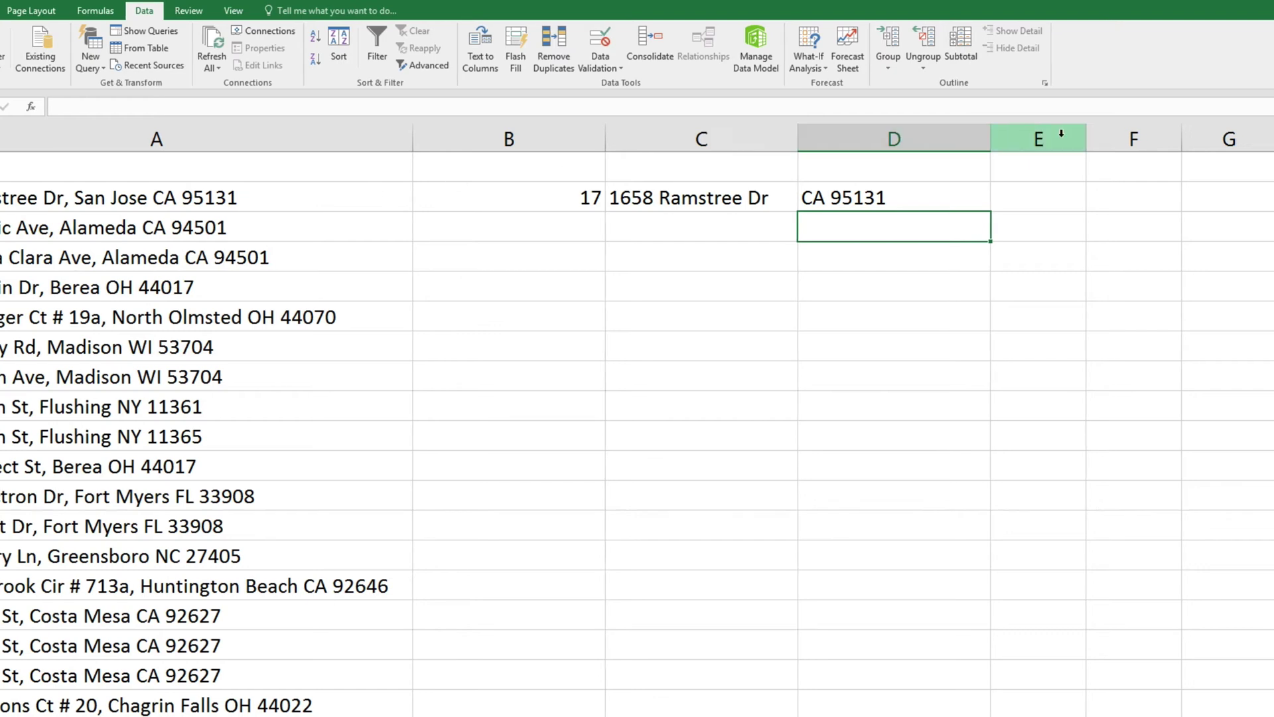
pyautogui.moveTo(1087, 136); pyautogui.dragTo(1184, 136)
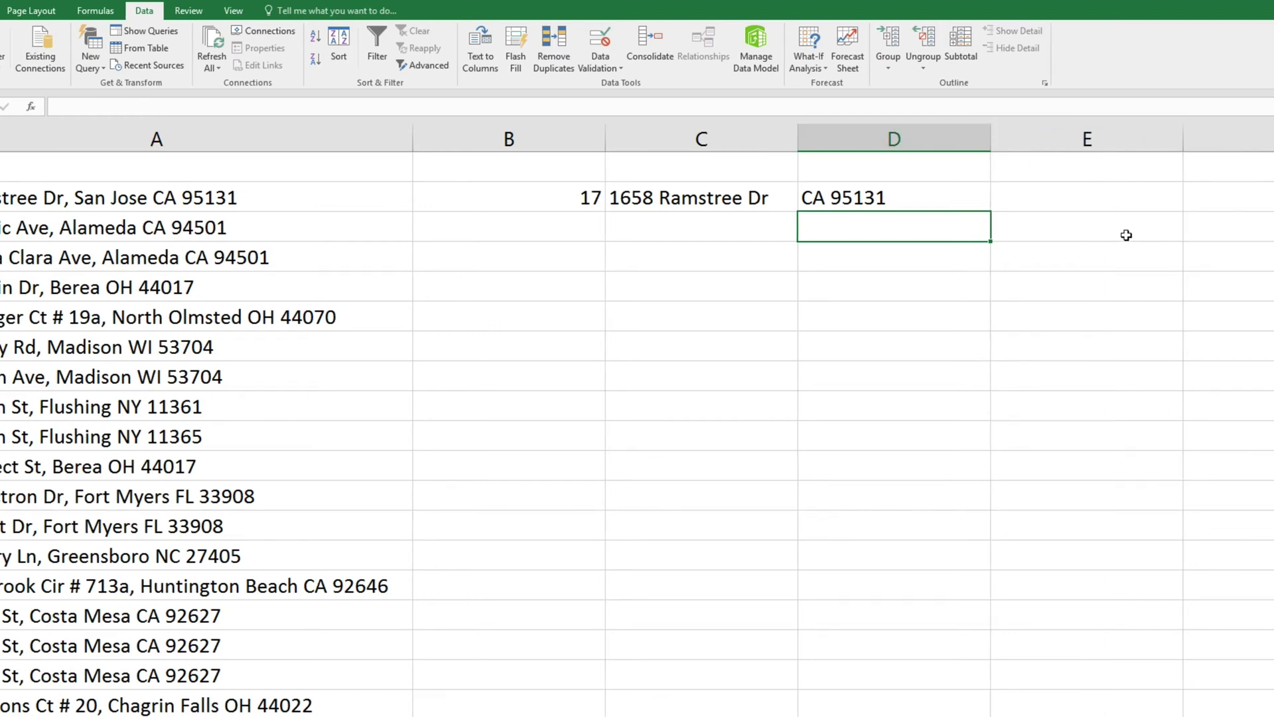
# Step: Enter =LEFT(D2;2) in E2 to extract the state CA
pyautogui.click(1041, 198)
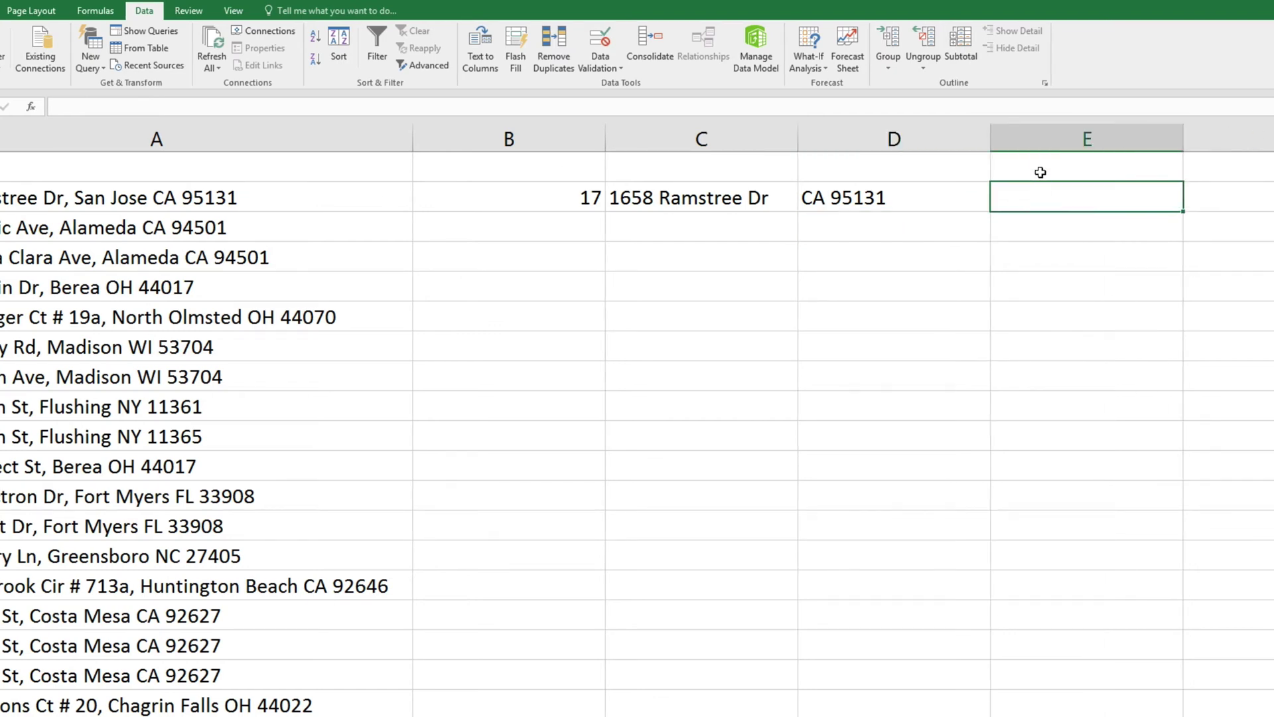
pyautogui.write('=LEFT(')
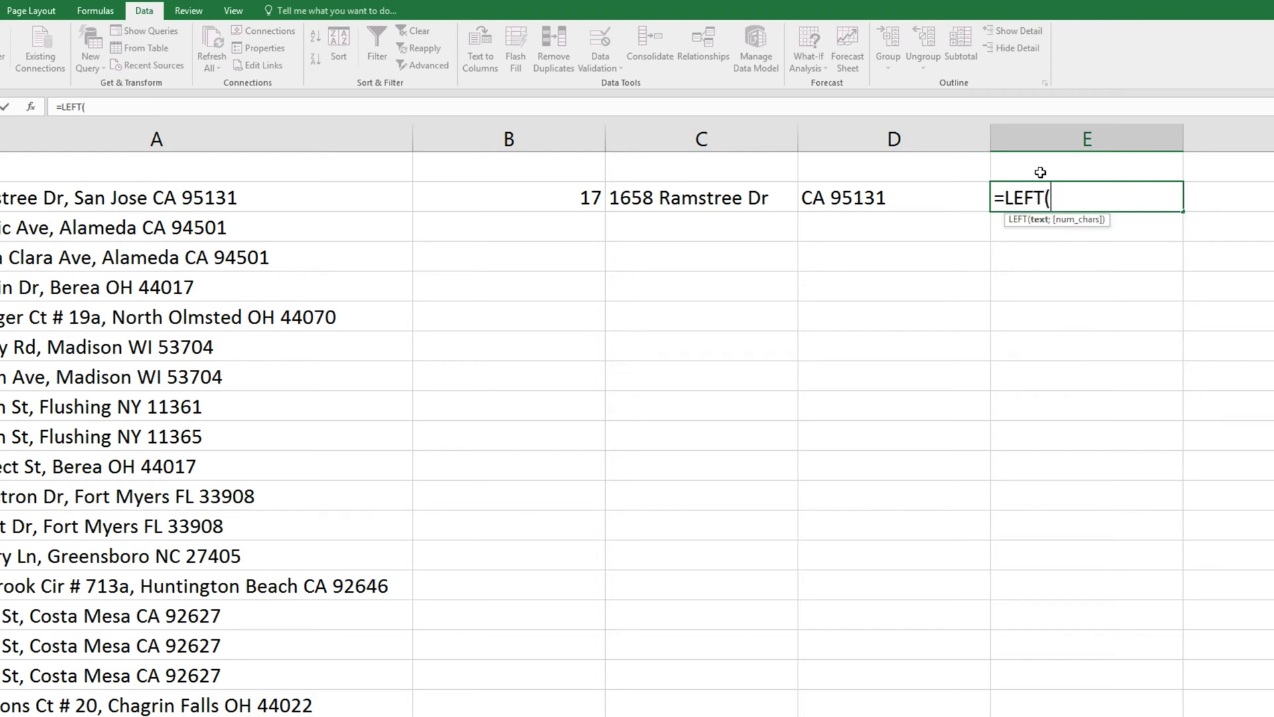
pyautogui.click(961, 199)
pyautogui.write(';2)')
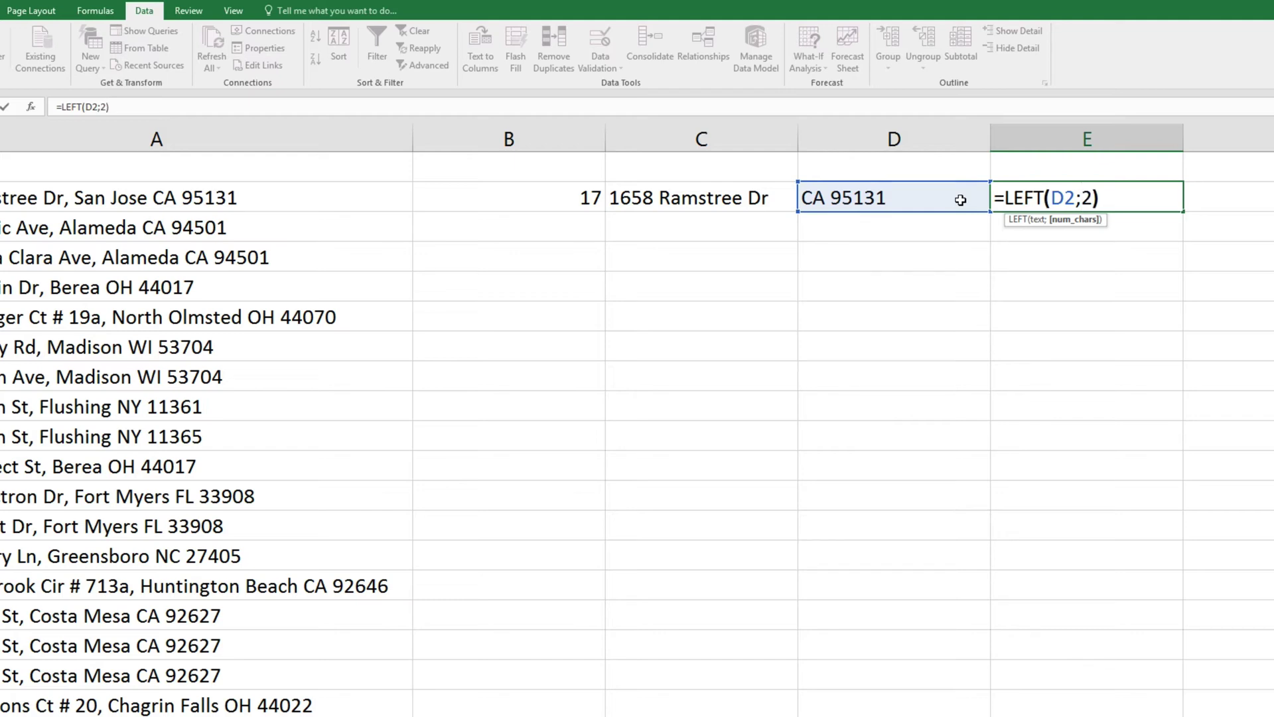
pyautogui.press('Return')
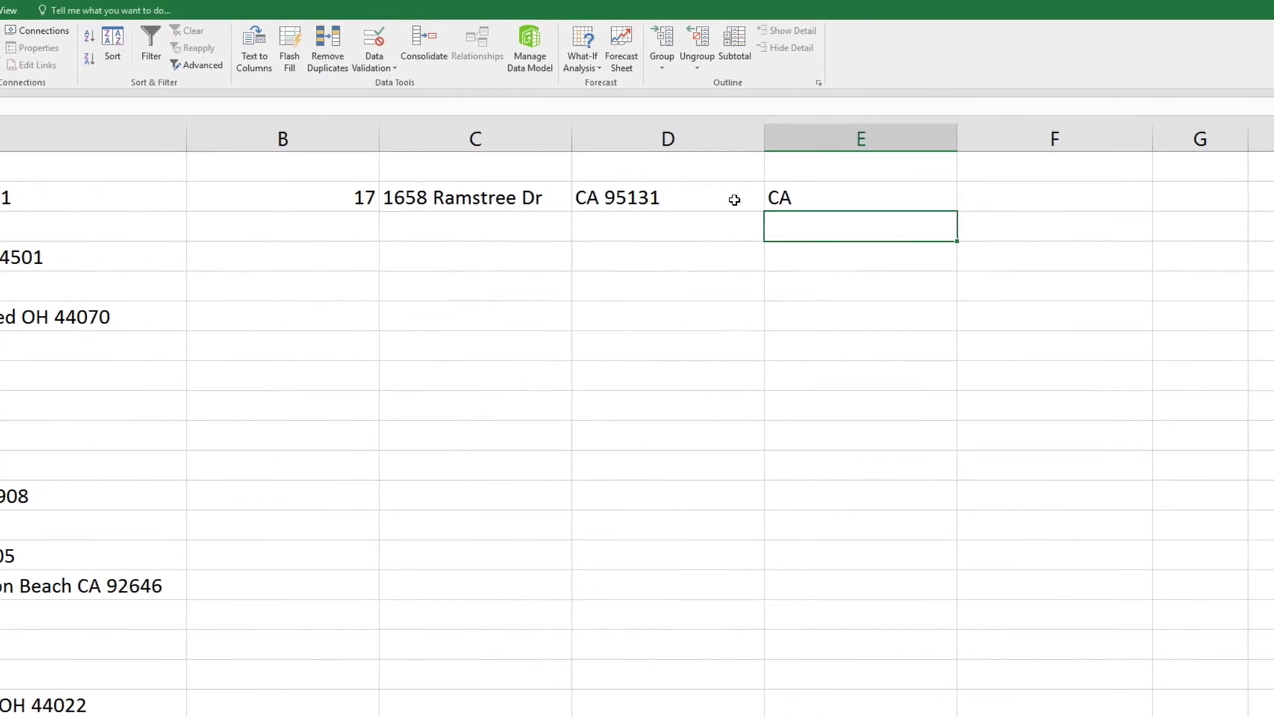
# Step: Enter =RIGHT(D2;5) in F2 to extract the zip code 95131
pyautogui.click(973, 195)
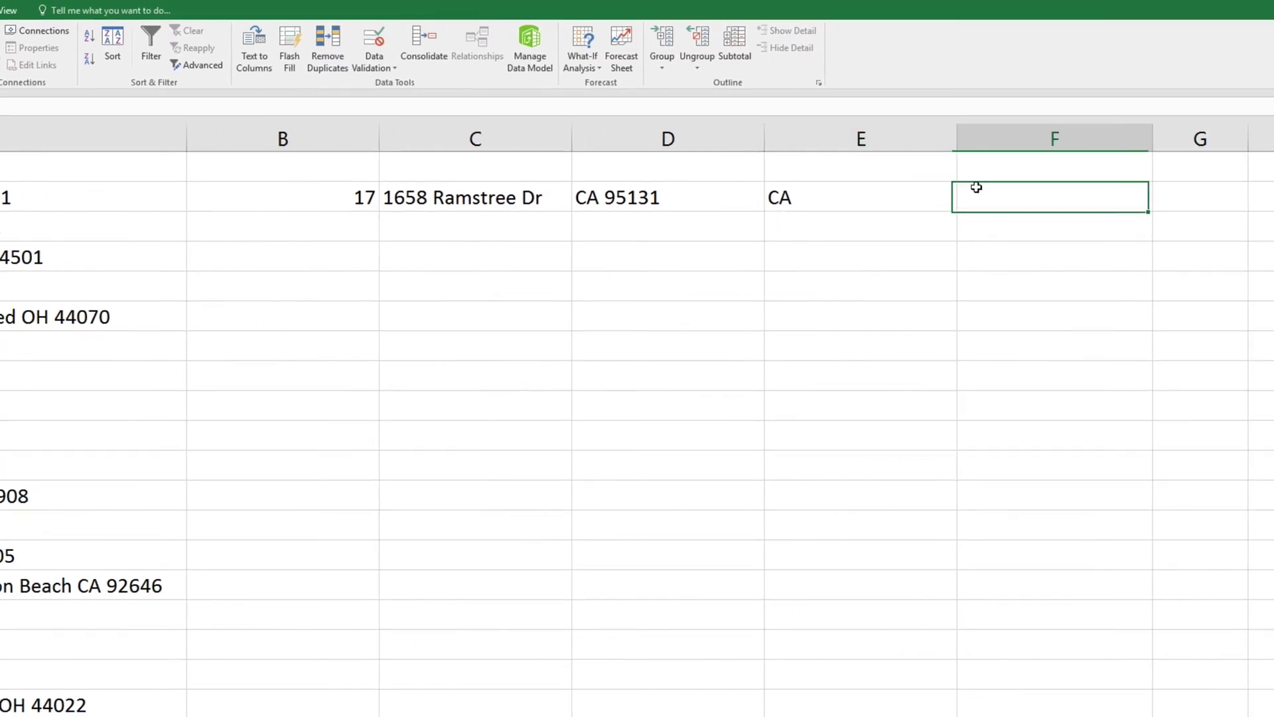
pyautogui.write('=RI')
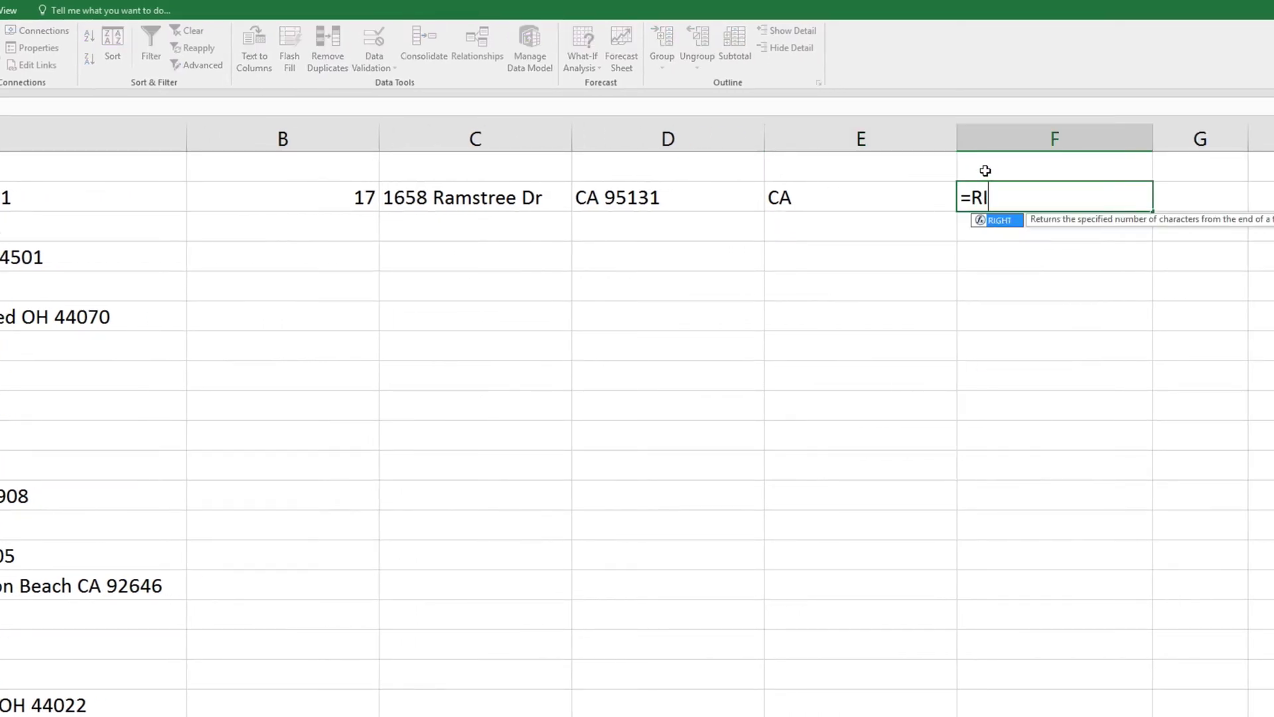
pyautogui.write('GHT(')
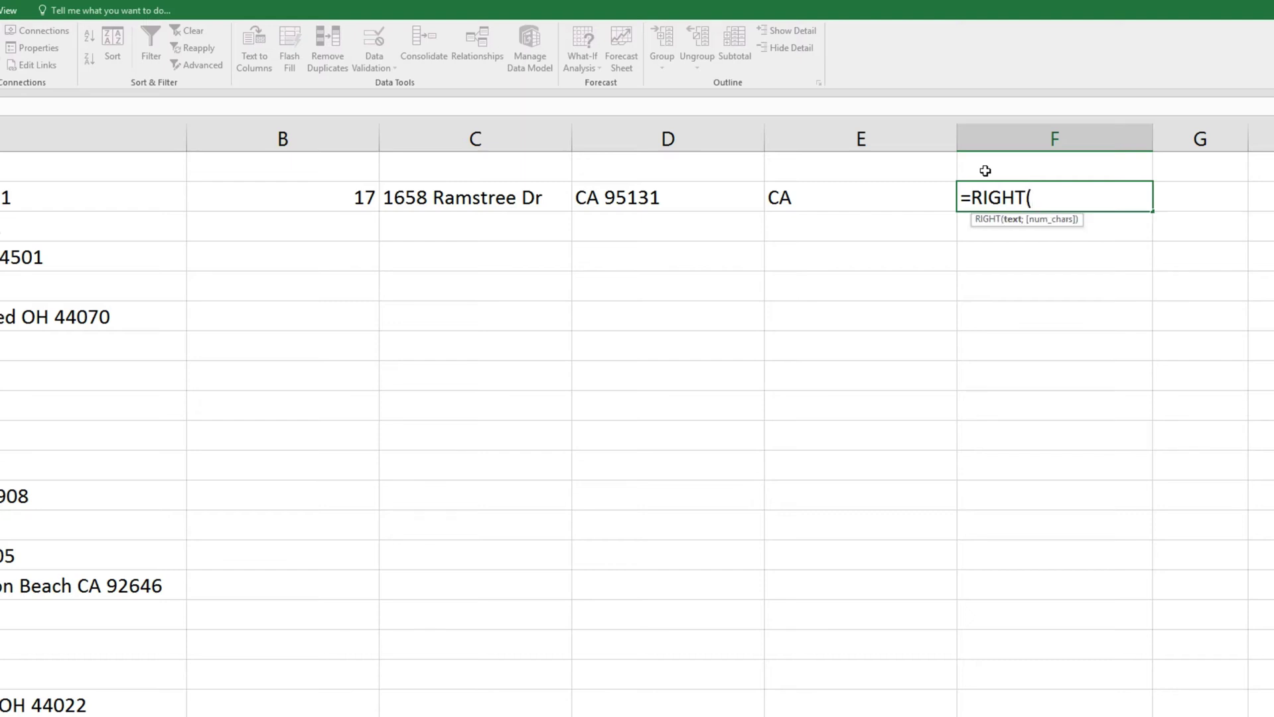
pyautogui.click(723, 196)
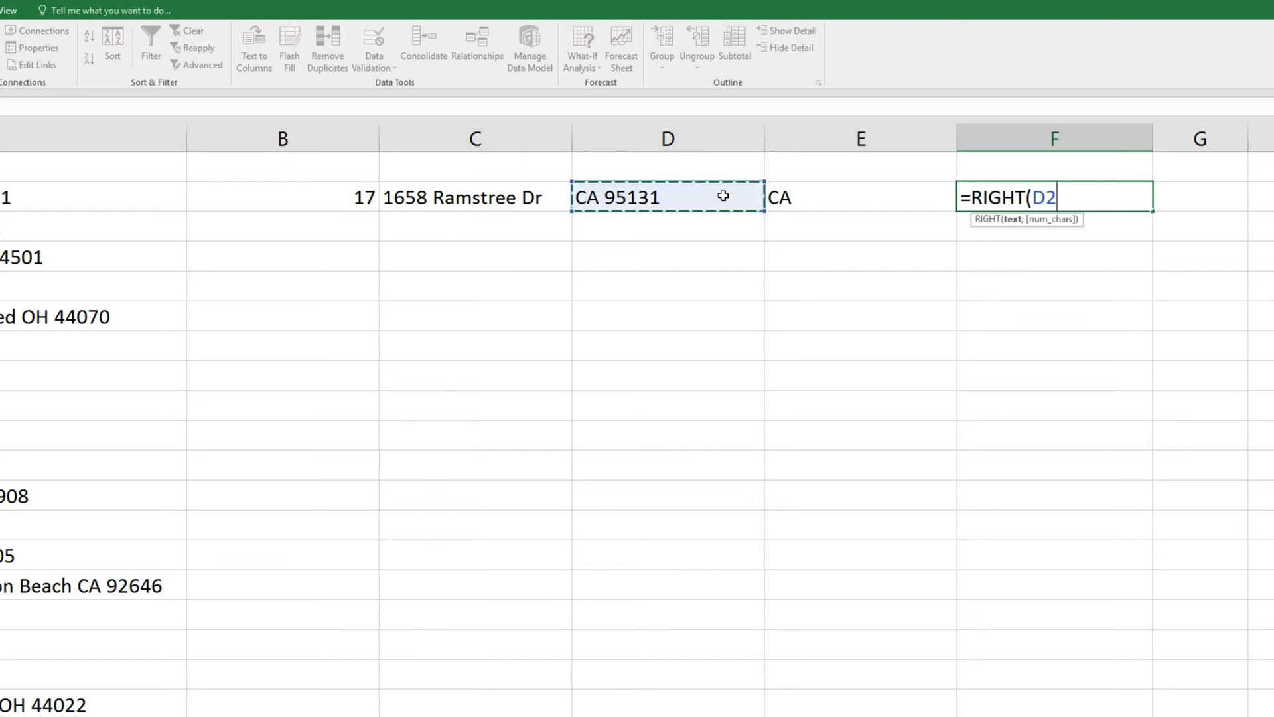
pyautogui.write(';5')
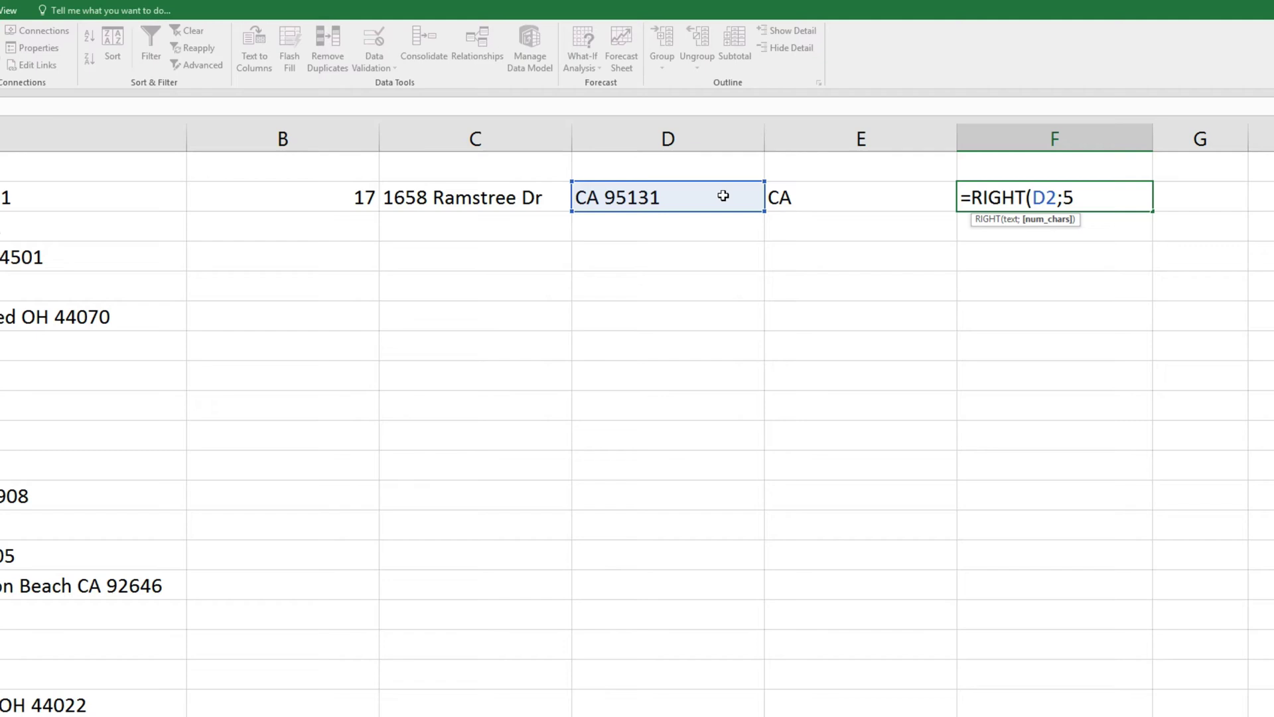
pyautogui.write(')')
pyautogui.press('Return')
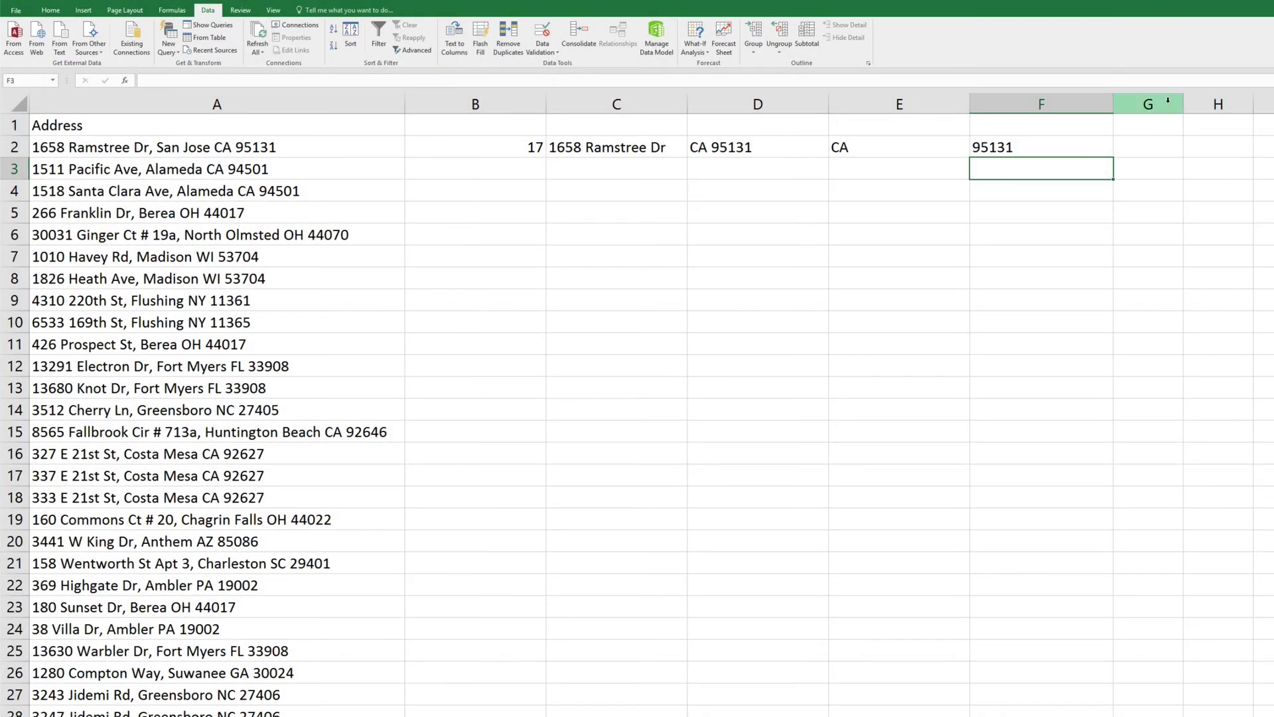
# Step: Widen column G and enter =FIND(" " & E2 & " ";A2) in G2, returning 27
pyautogui.moveTo(1184, 105); pyautogui.dragTo(1256, 97)
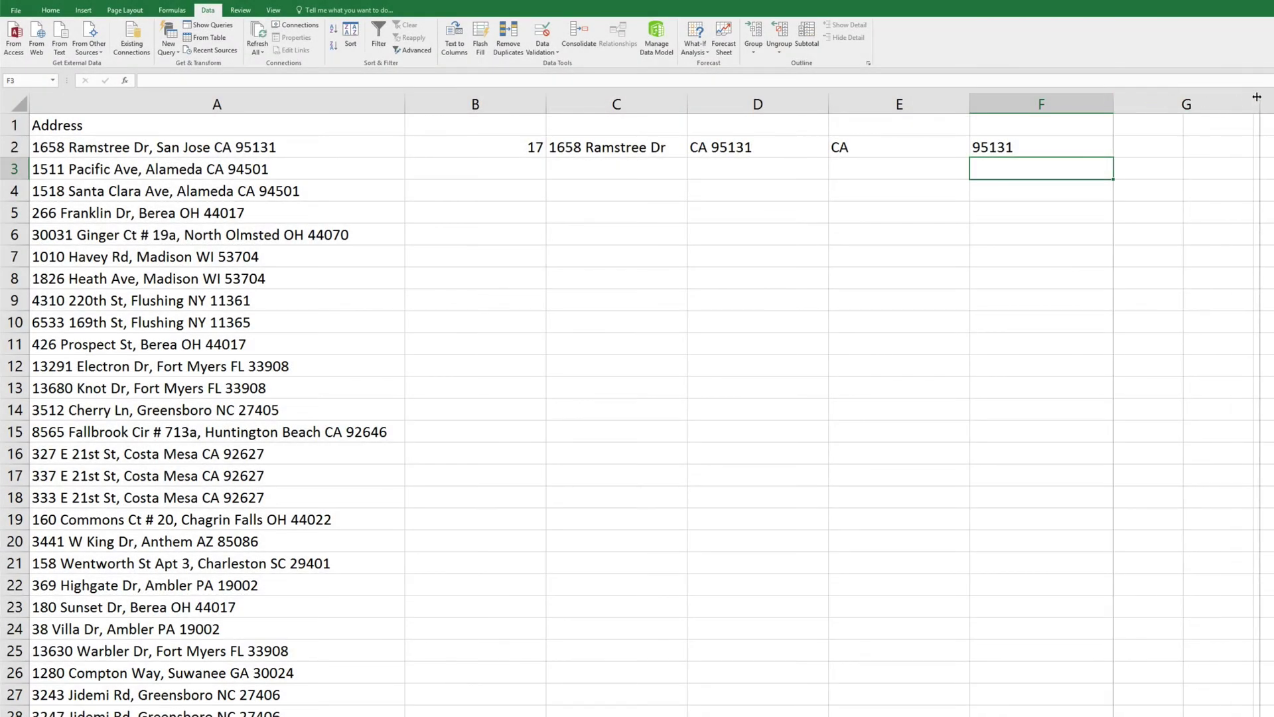
pyautogui.click(1148, 152)
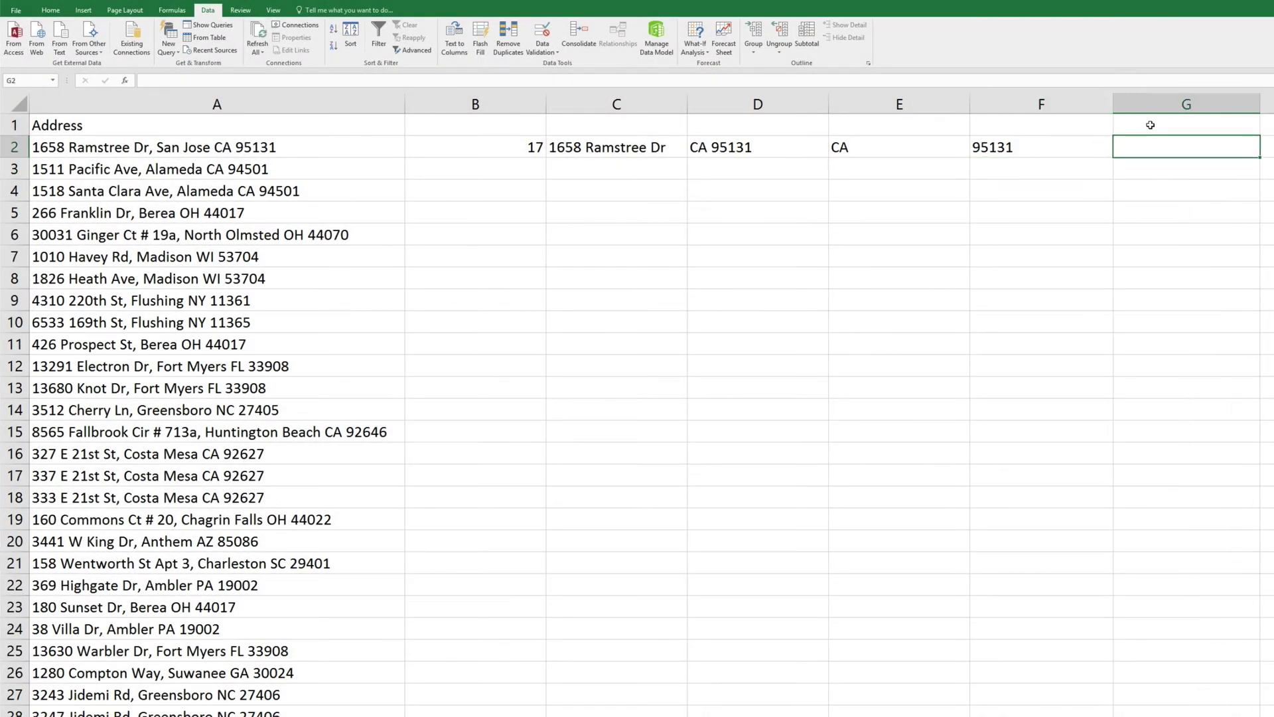
pyautogui.write('=FIND')
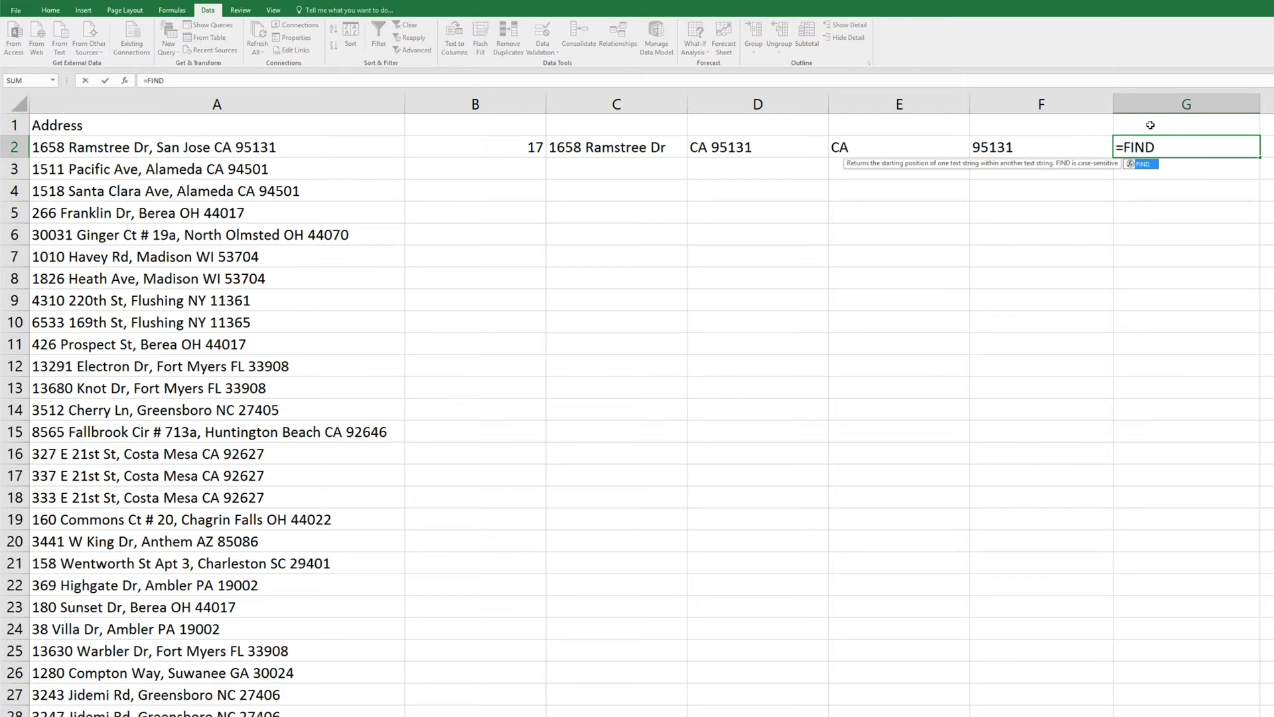
pyautogui.write('(" " ')
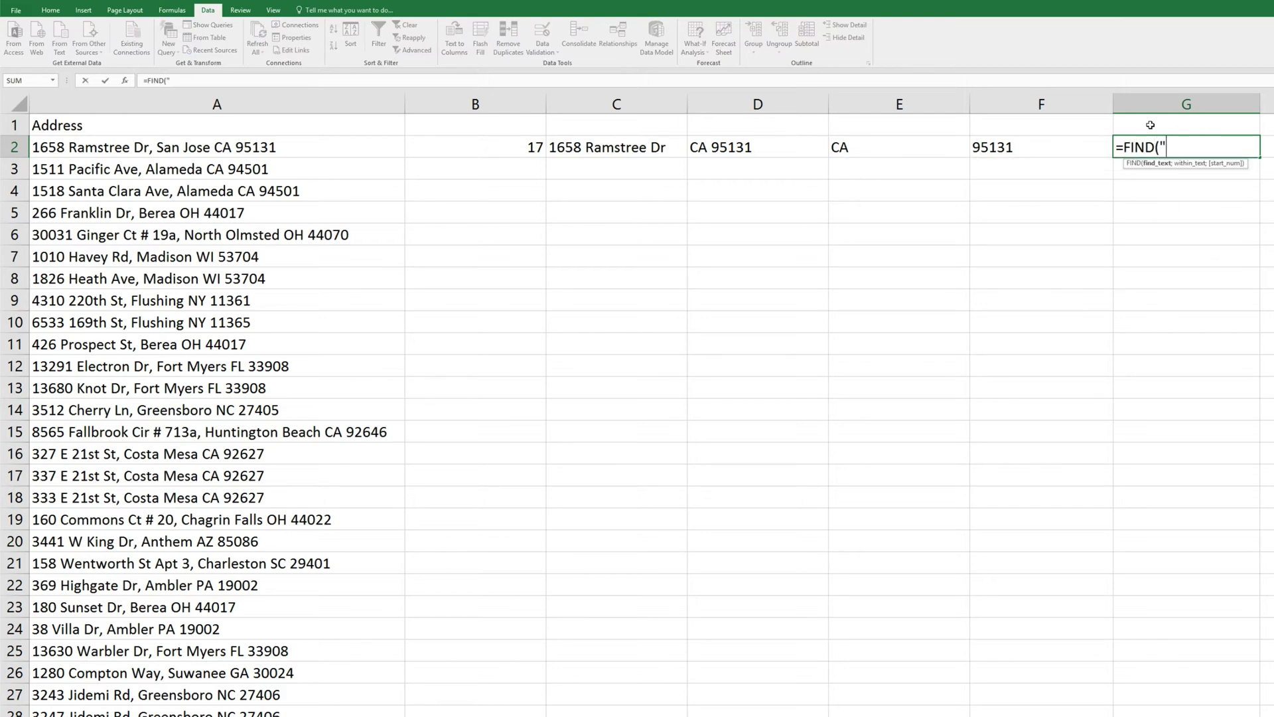
pyautogui.write('&')
pyautogui.click(923, 148)
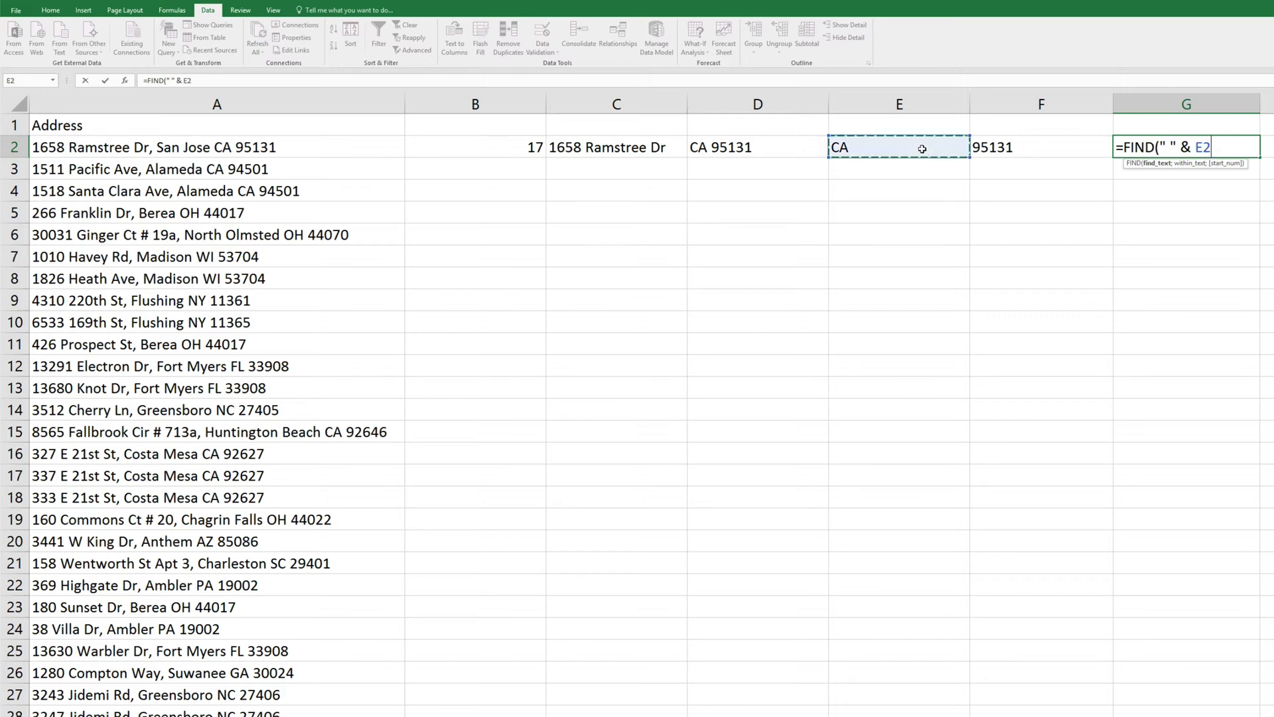
pyautogui.write('& " ";')
pyautogui.click(340, 148)
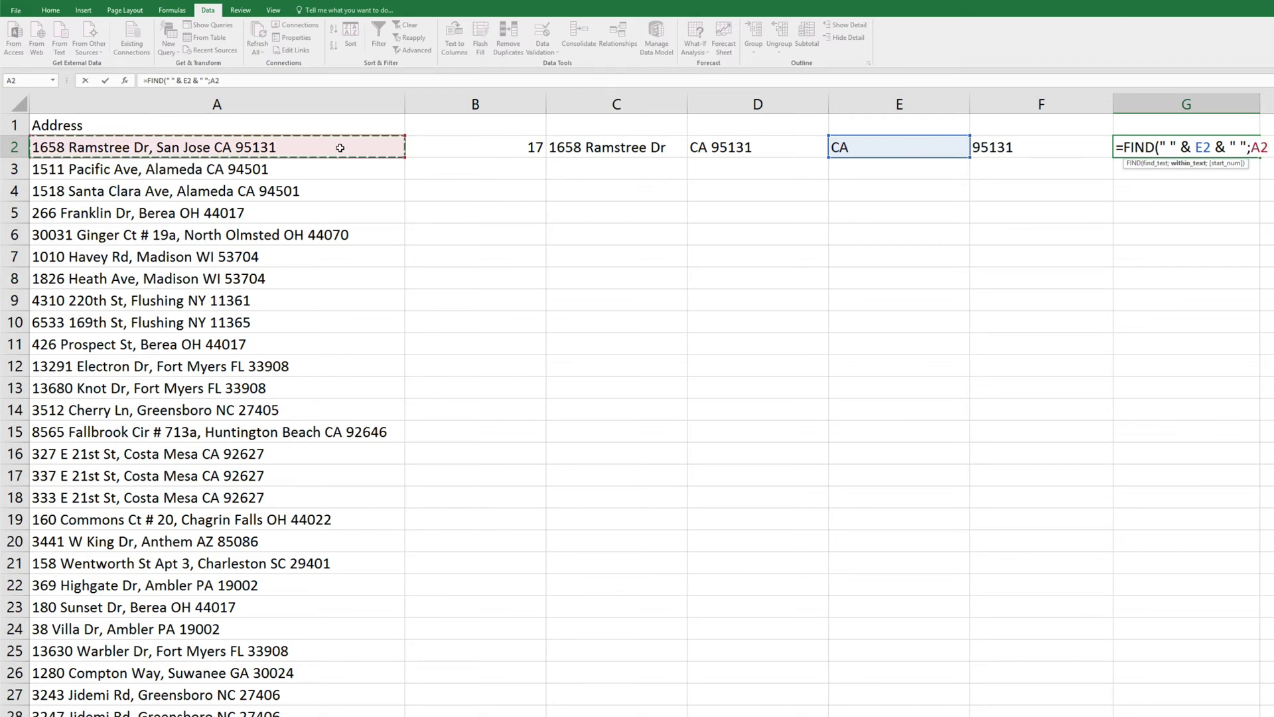
pyautogui.write(')')
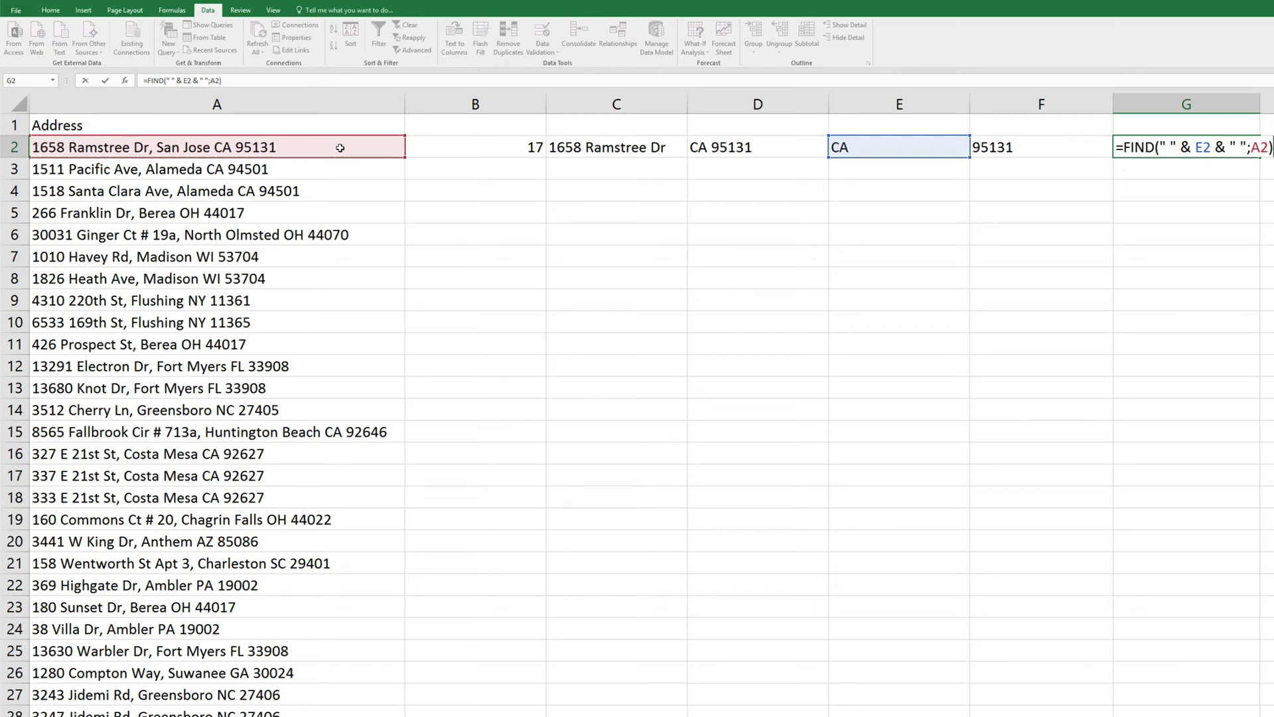
pyautogui.press('Return')
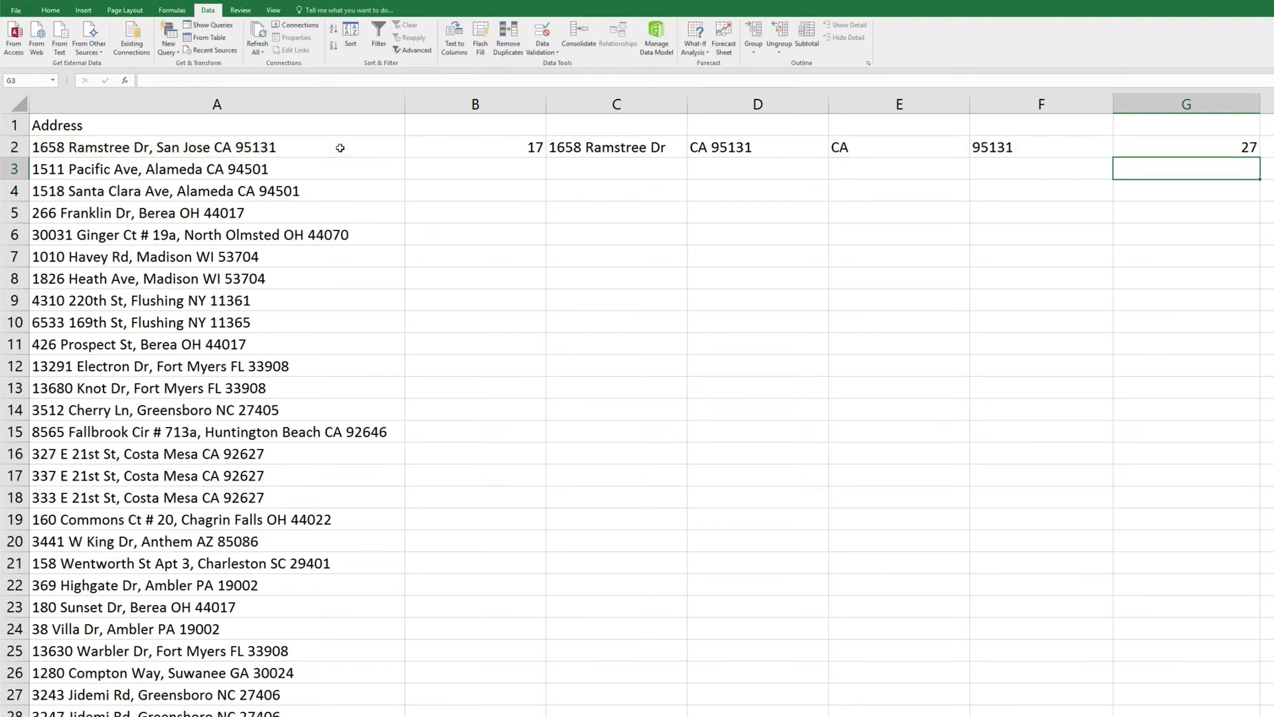
# Step: Narrow columns C, D, E, F and G
pyautogui.moveTo(687, 104); pyautogui.dragTo(671, 104)
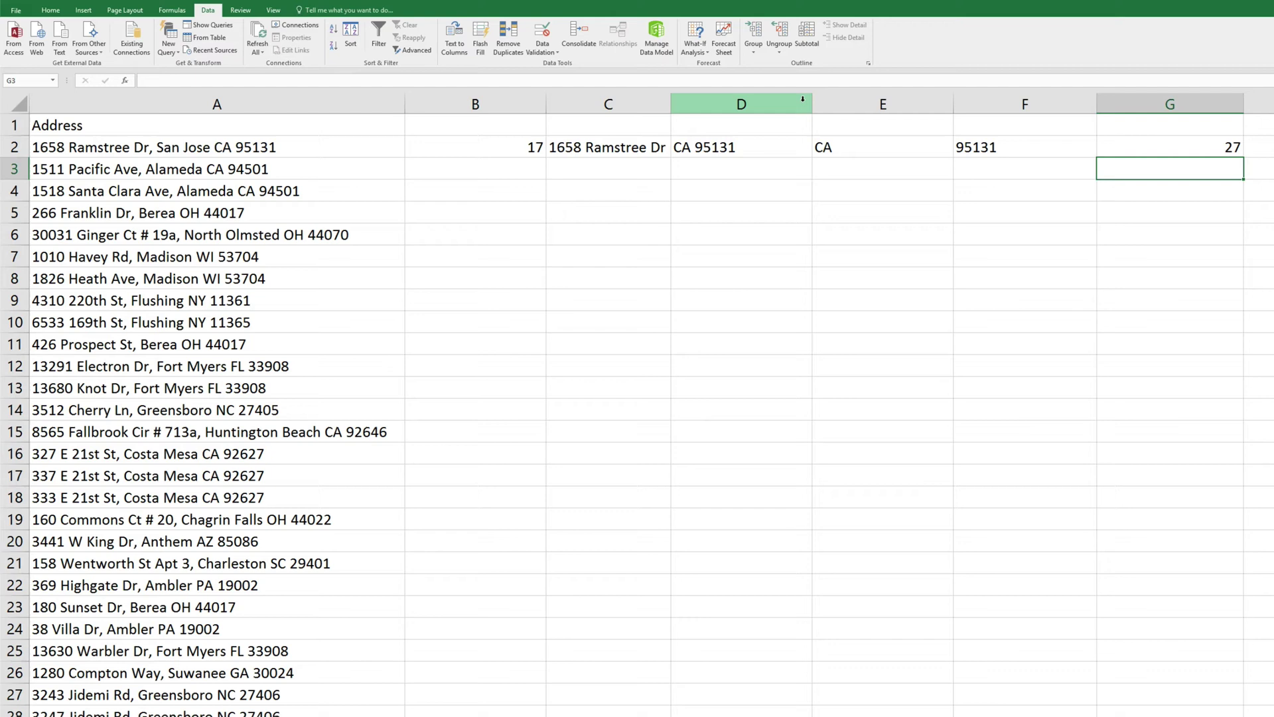
pyautogui.moveTo(812, 105); pyautogui.dragTo(758, 104)
pyautogui.moveTo(898, 104); pyautogui.dragTo(808, 106)
pyautogui.moveTo(958, 105); pyautogui.dragTo(865, 104)
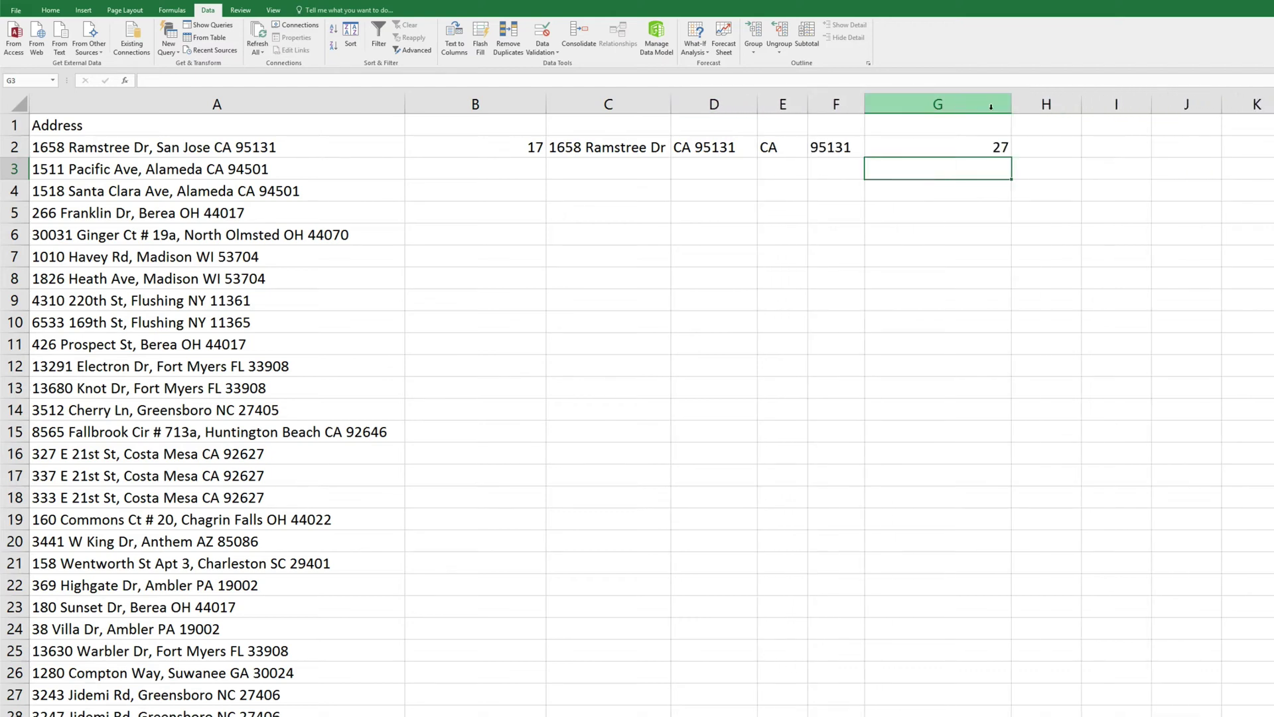
pyautogui.moveTo(1012, 104); pyautogui.dragTo(924, 105)
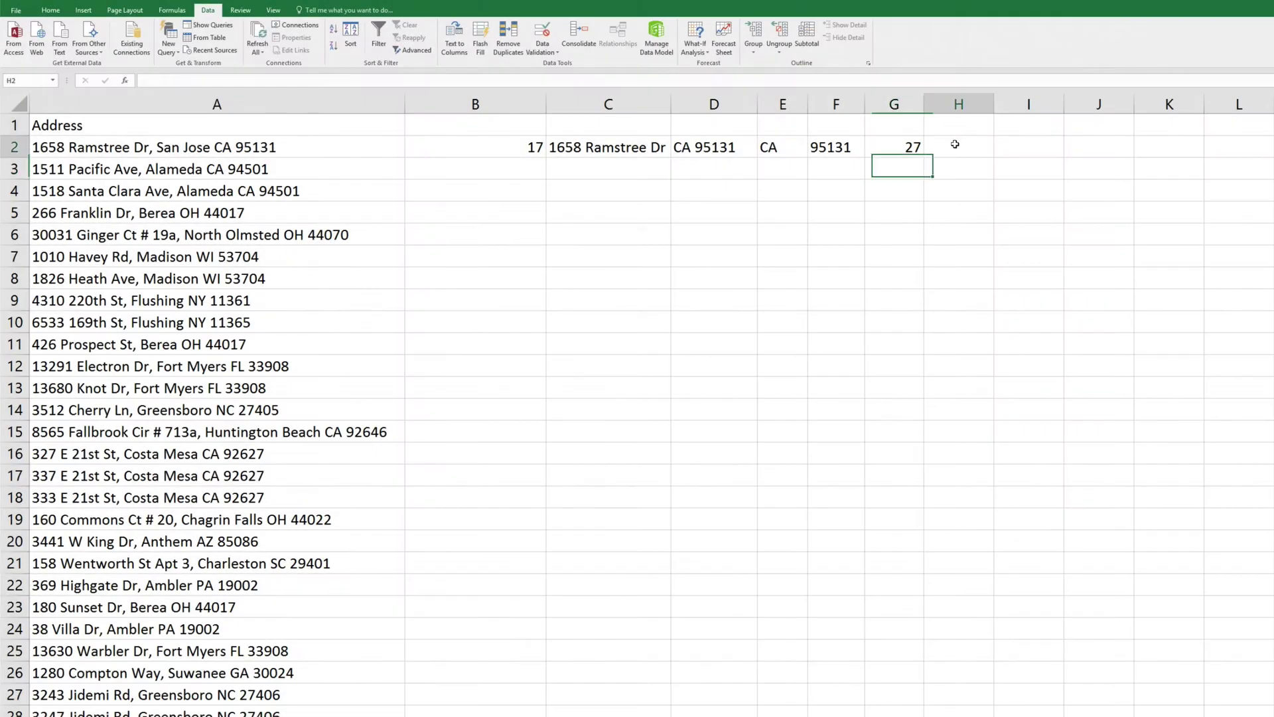
# Step: Widen column H and enter =MID(A2;B2+1;G2-B2) in H2 to get the city San Jose
pyautogui.click(960, 146)
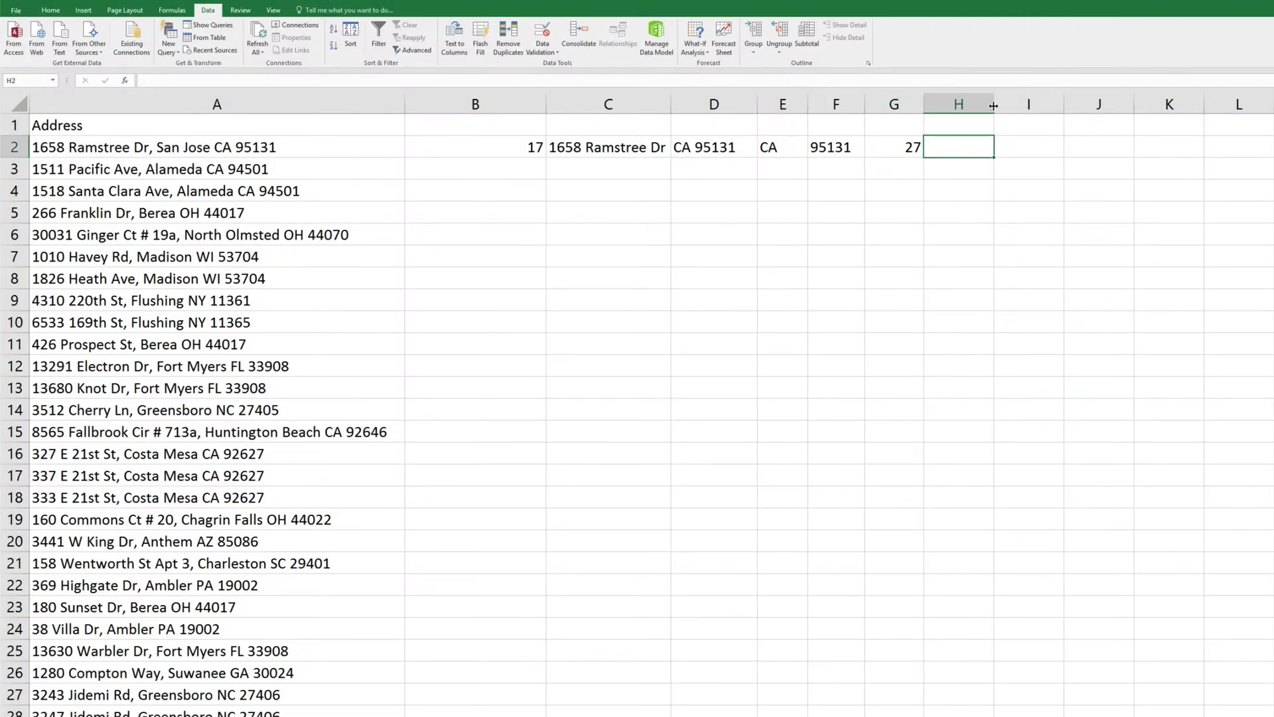
pyautogui.moveTo(994, 104); pyautogui.dragTo(1066, 106)
pyautogui.write('=')
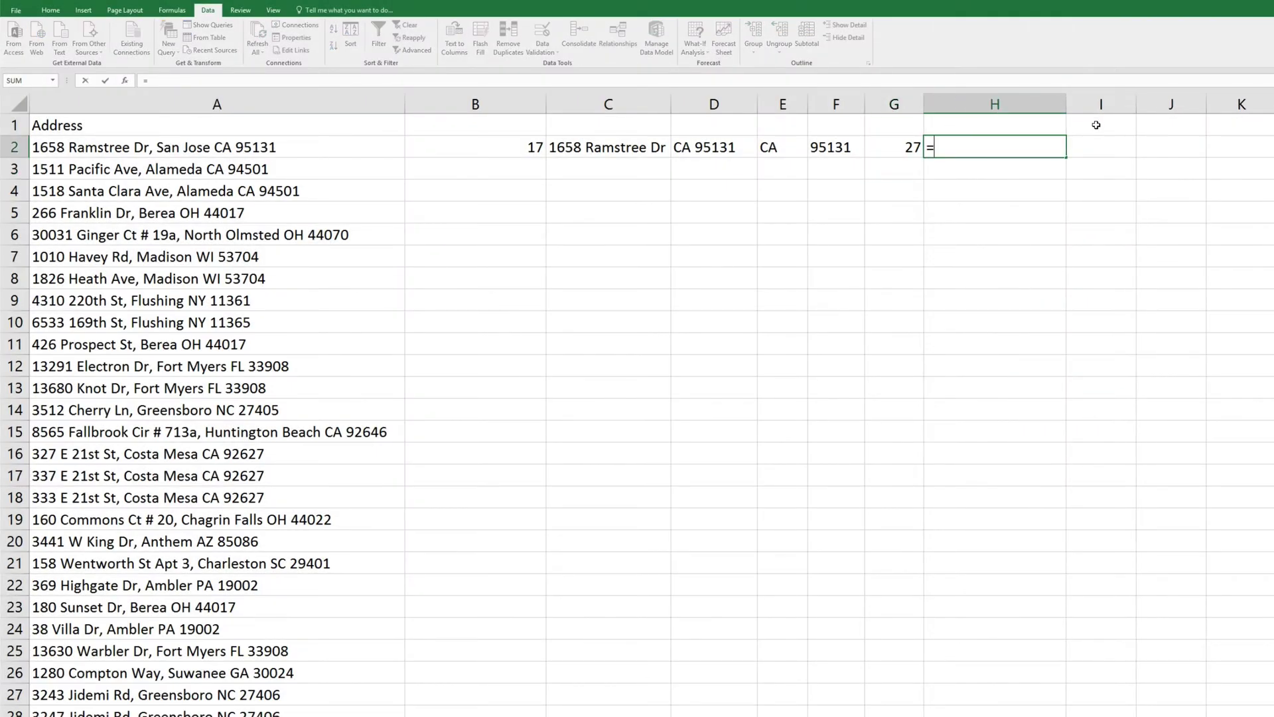
pyautogui.write('MID(')
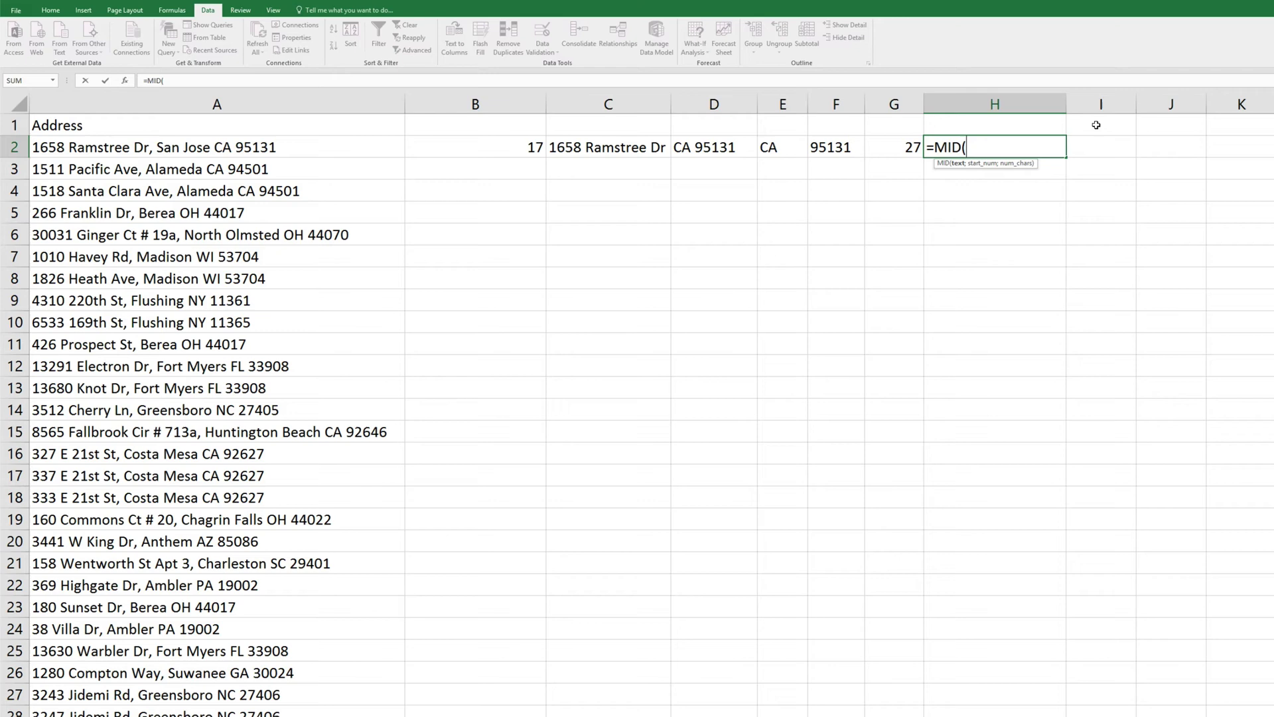
pyautogui.click(370, 144)
pyautogui.write(';')
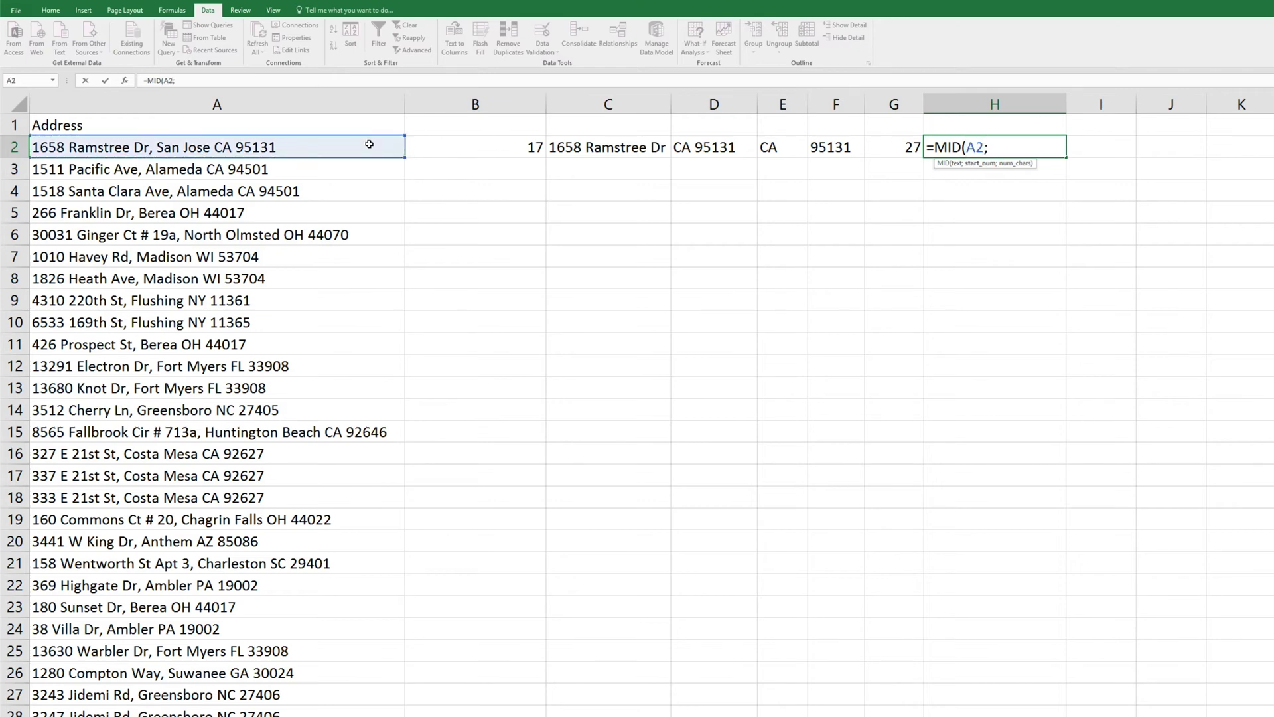
pyautogui.click(497, 146)
pyautogui.write('+1;')
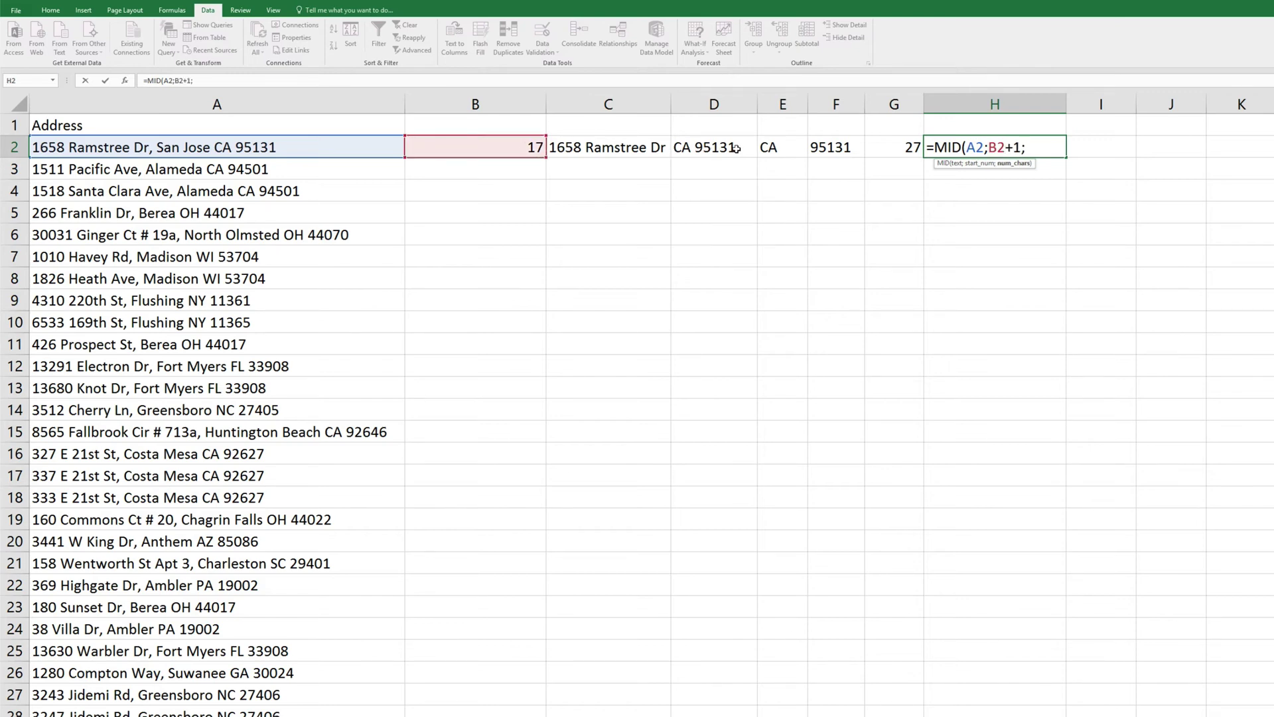
pyautogui.click(886, 145)
pyautogui.write('-')
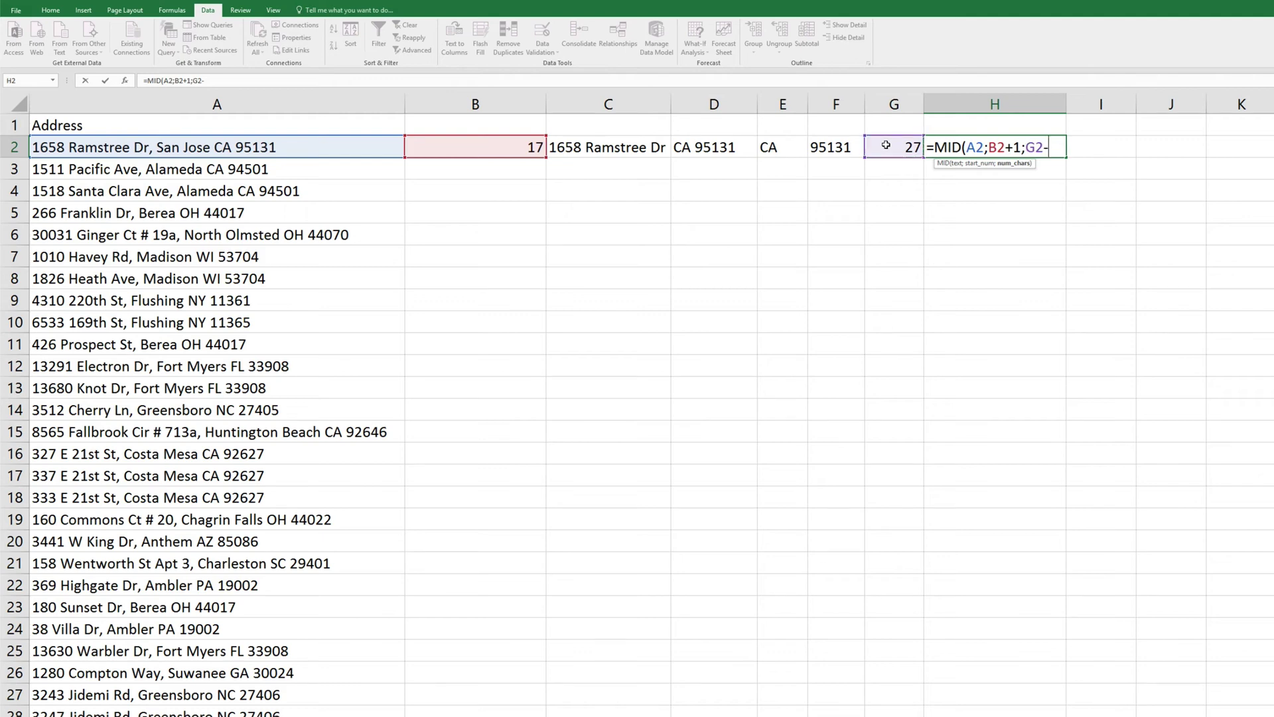
pyautogui.click(512, 147)
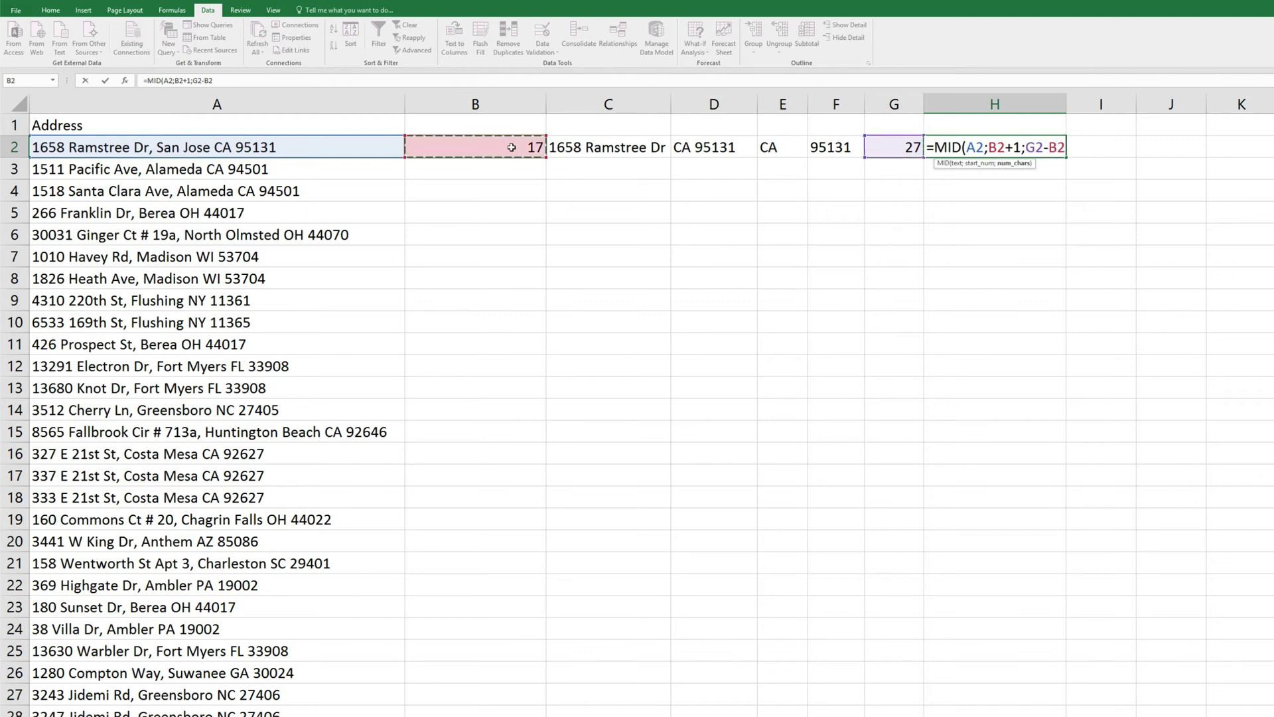
pyautogui.write(')')
pyautogui.press('Return')
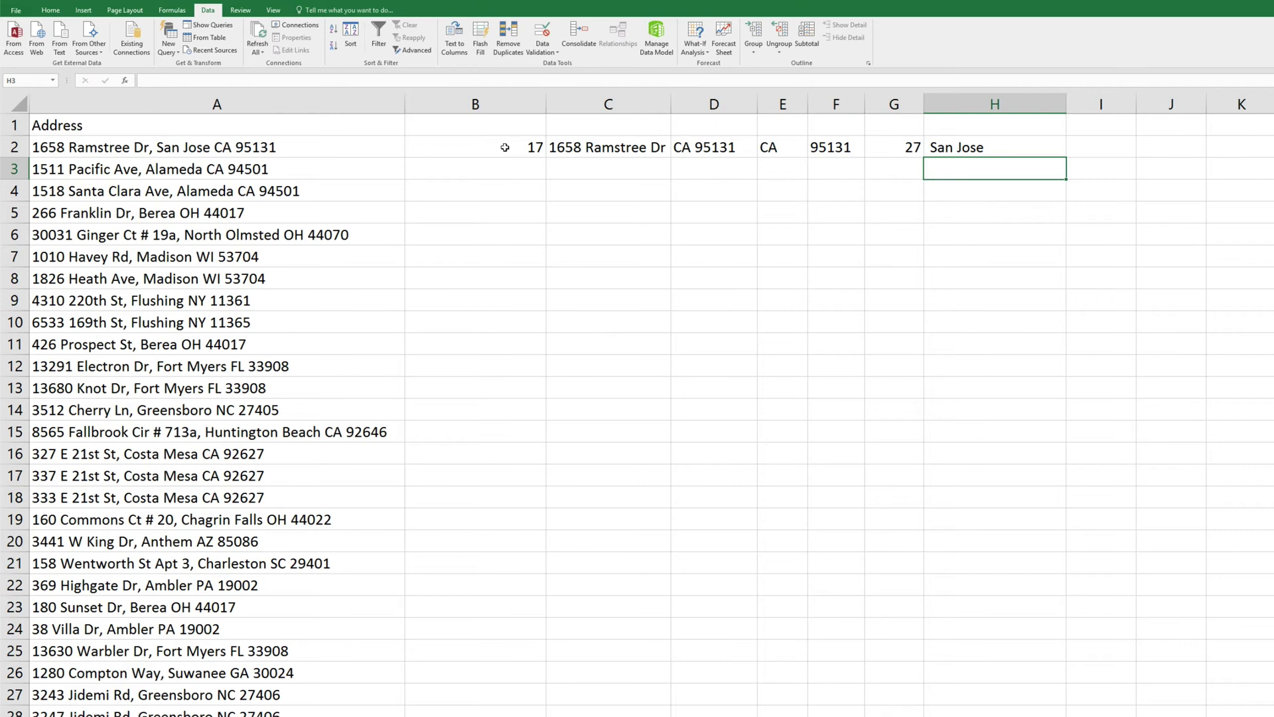
# Step: Fill the B2:H2 formulas down to every address row
pyautogui.click(502, 148)
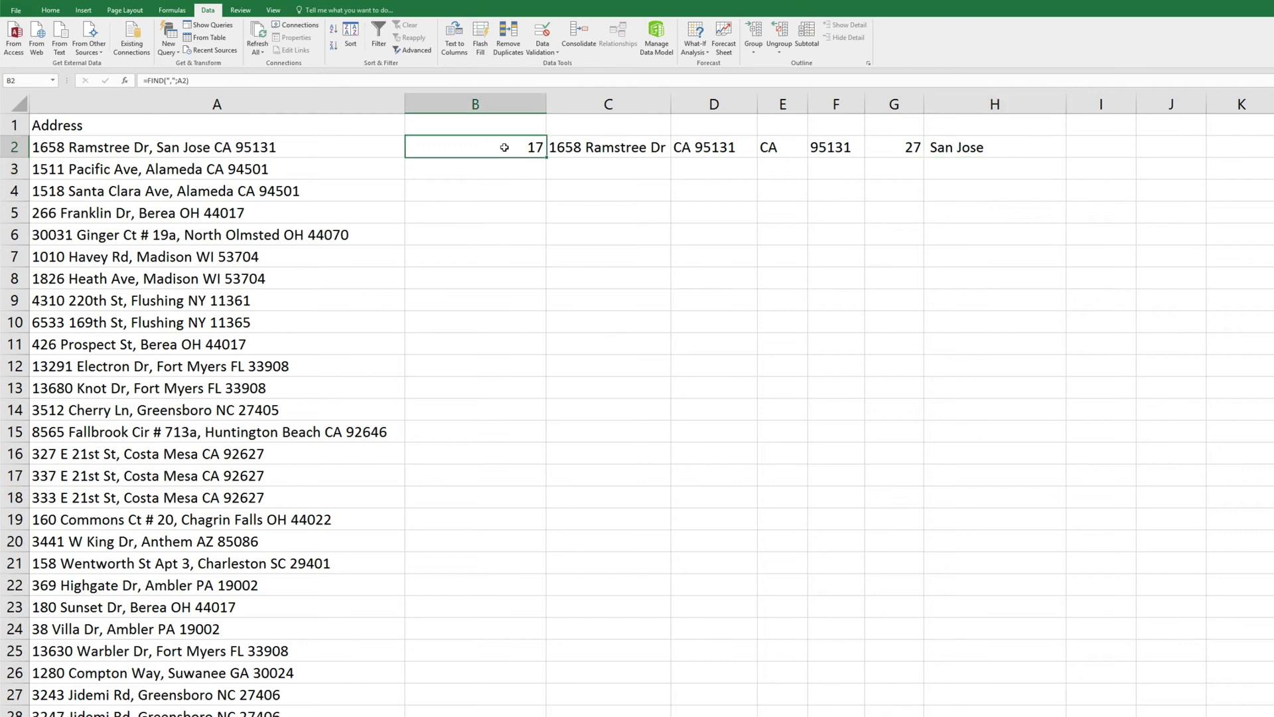
pyautogui.keyDown('shift'); pyautogui.click(1026, 147); pyautogui.keyUp('shift')
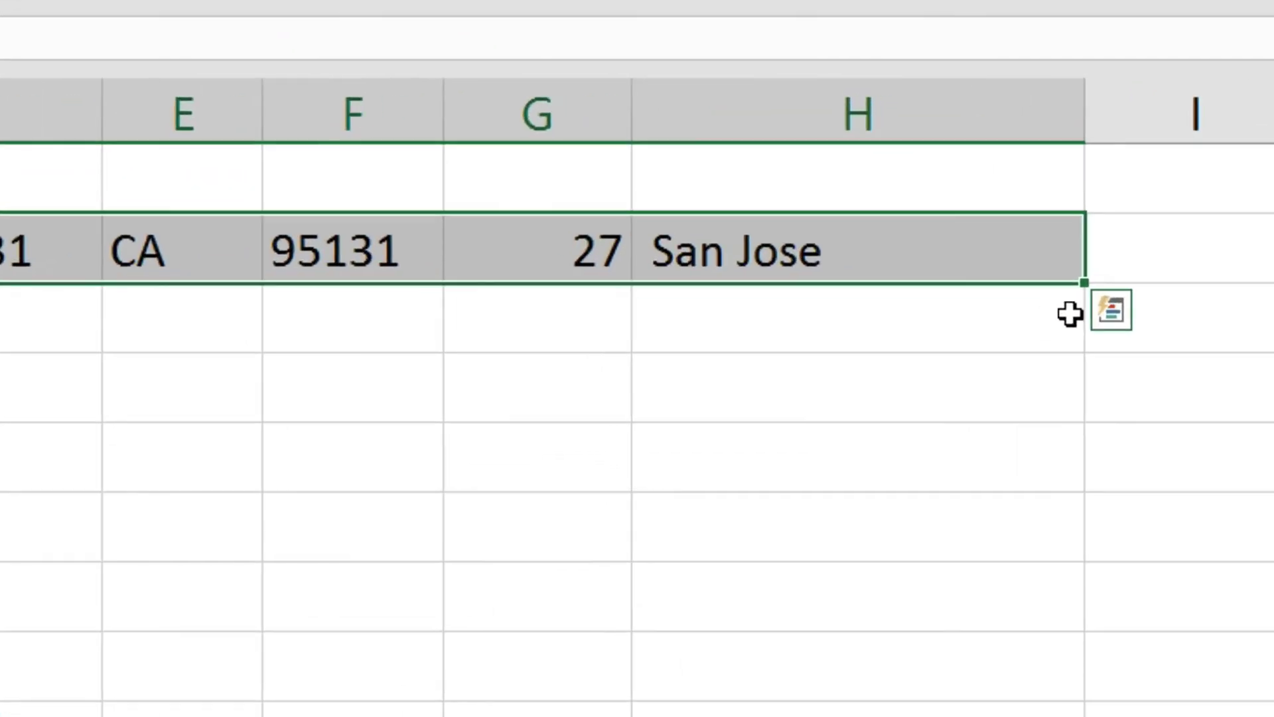
pyautogui.doubleClick(1082, 282)
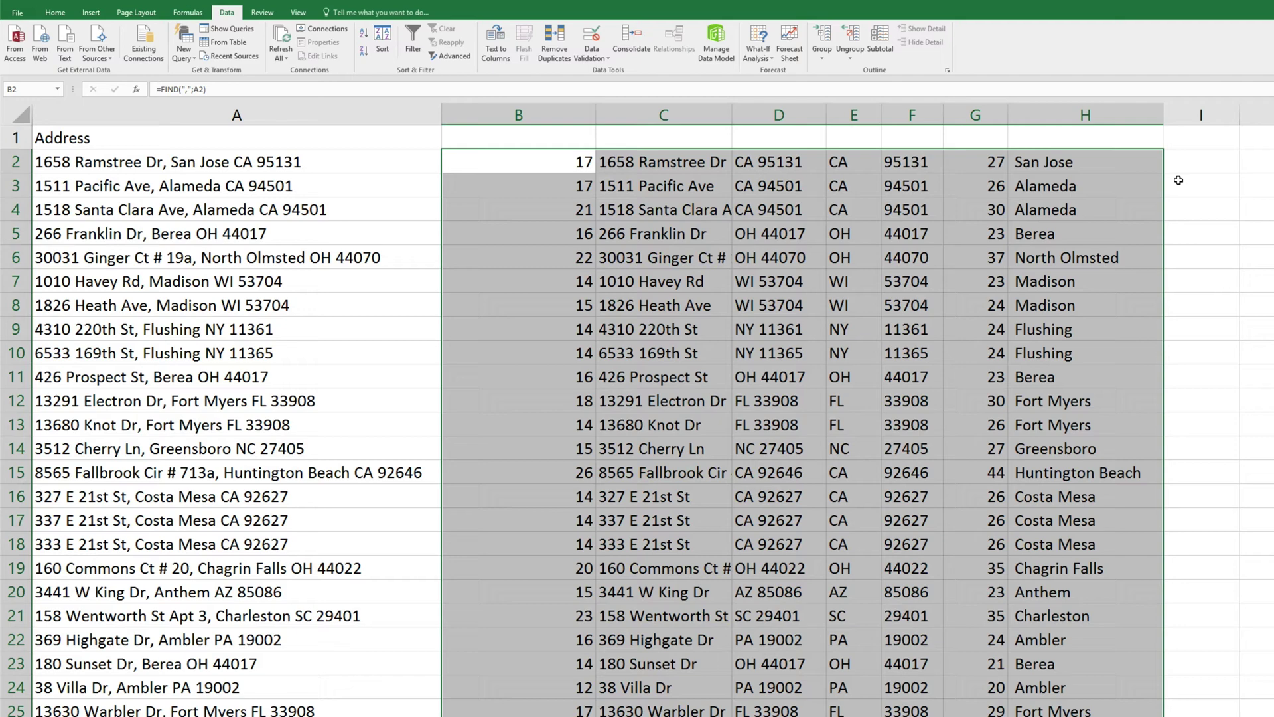
pyautogui.click(1179, 180)
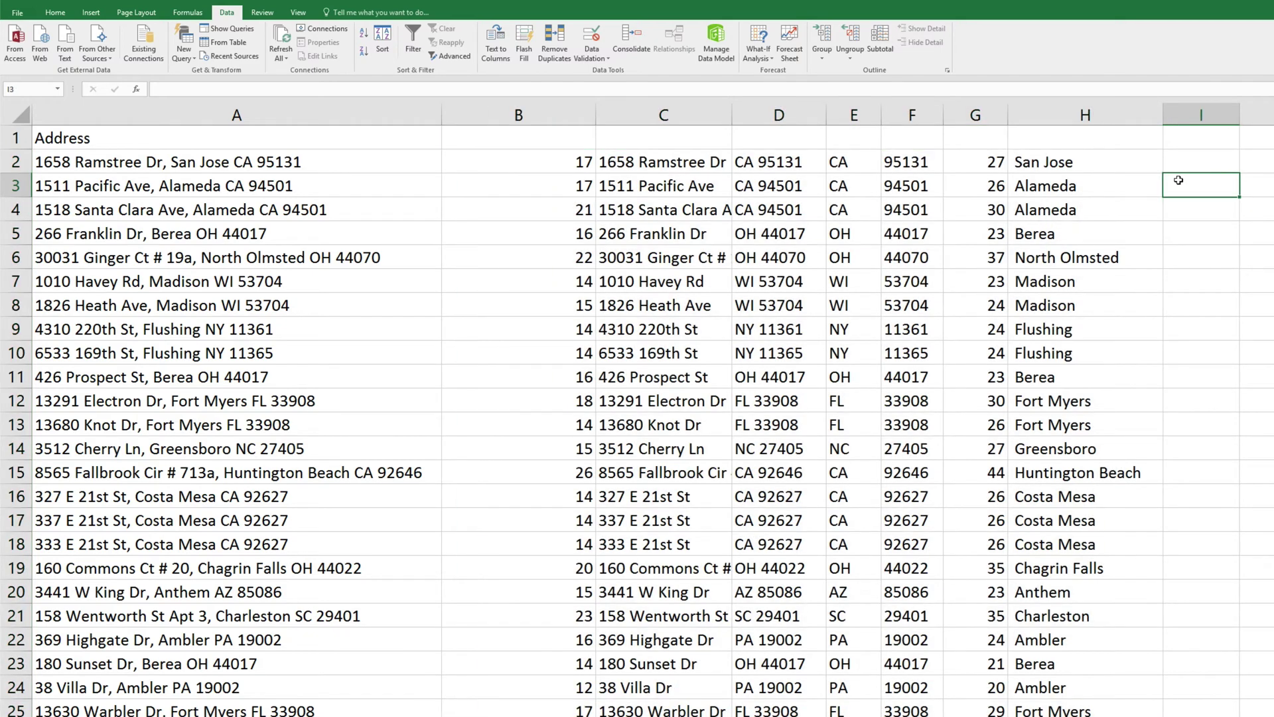
pyautogui.click(564, 114)
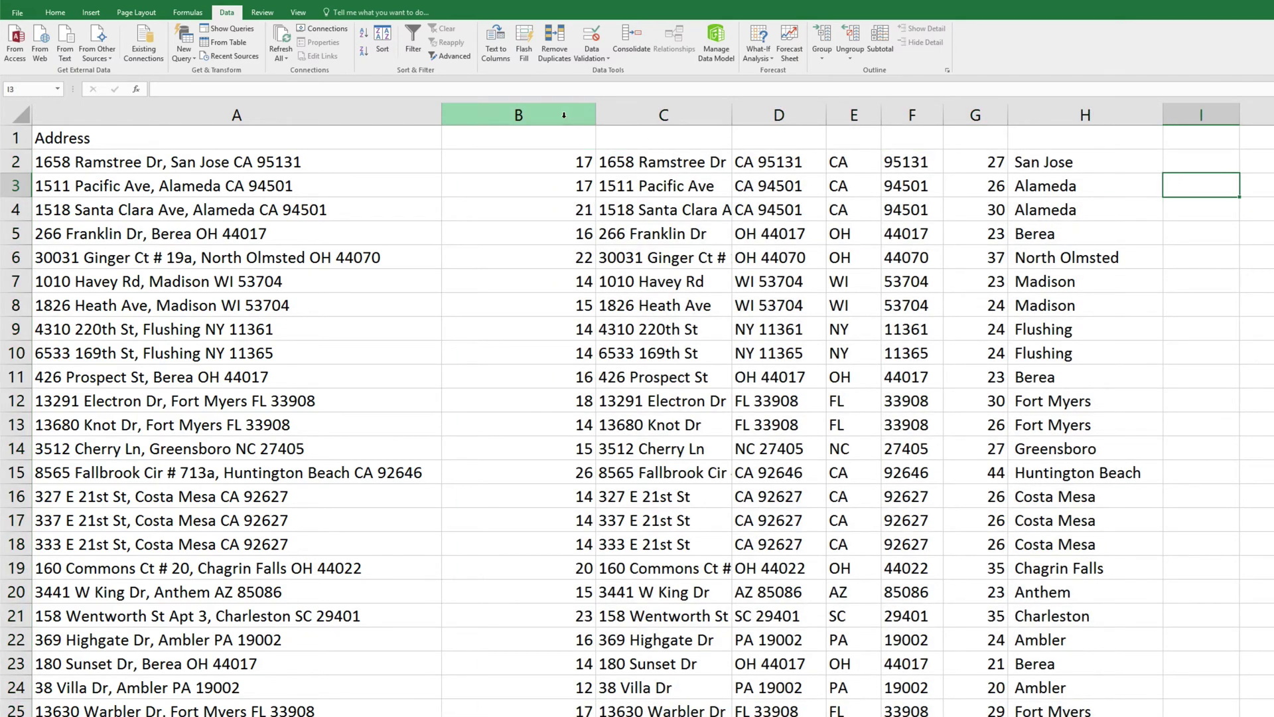
# Step: Delete helper column B and inspect the resulting #REF! formulas down the column
pyautogui.rightClick(564, 116)
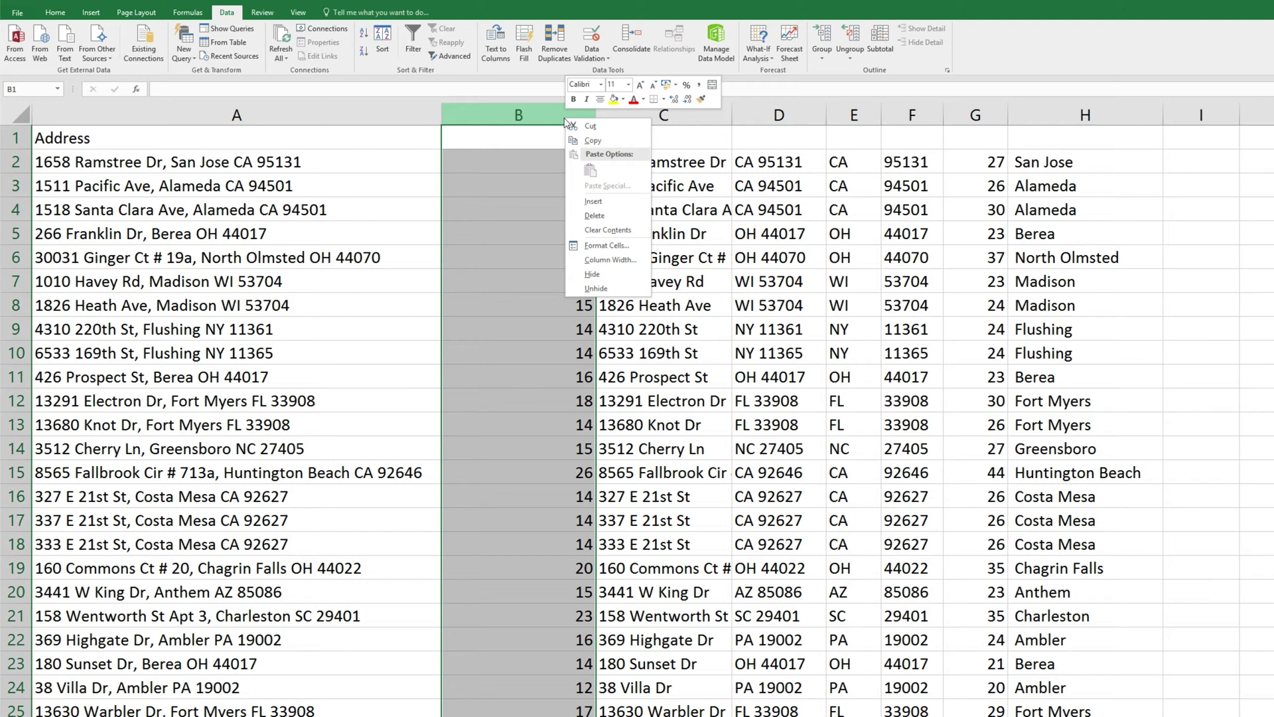
pyautogui.click(594, 214)
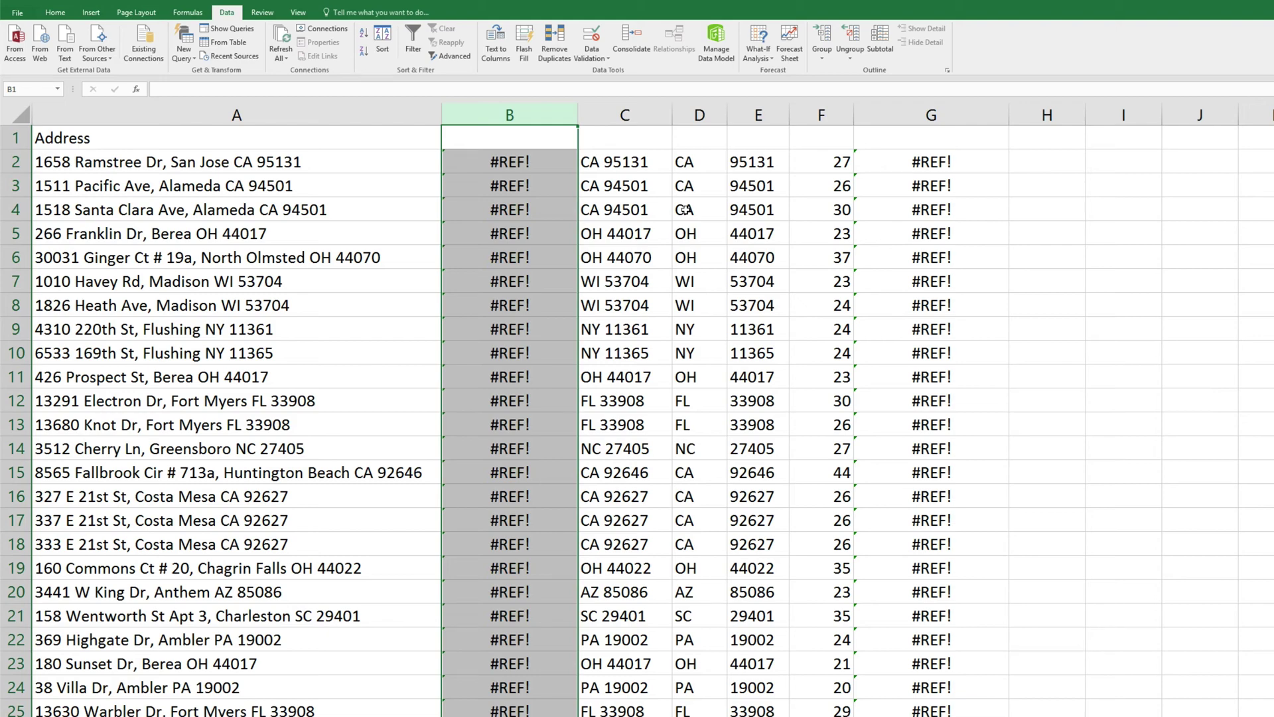
pyautogui.click(539, 161)
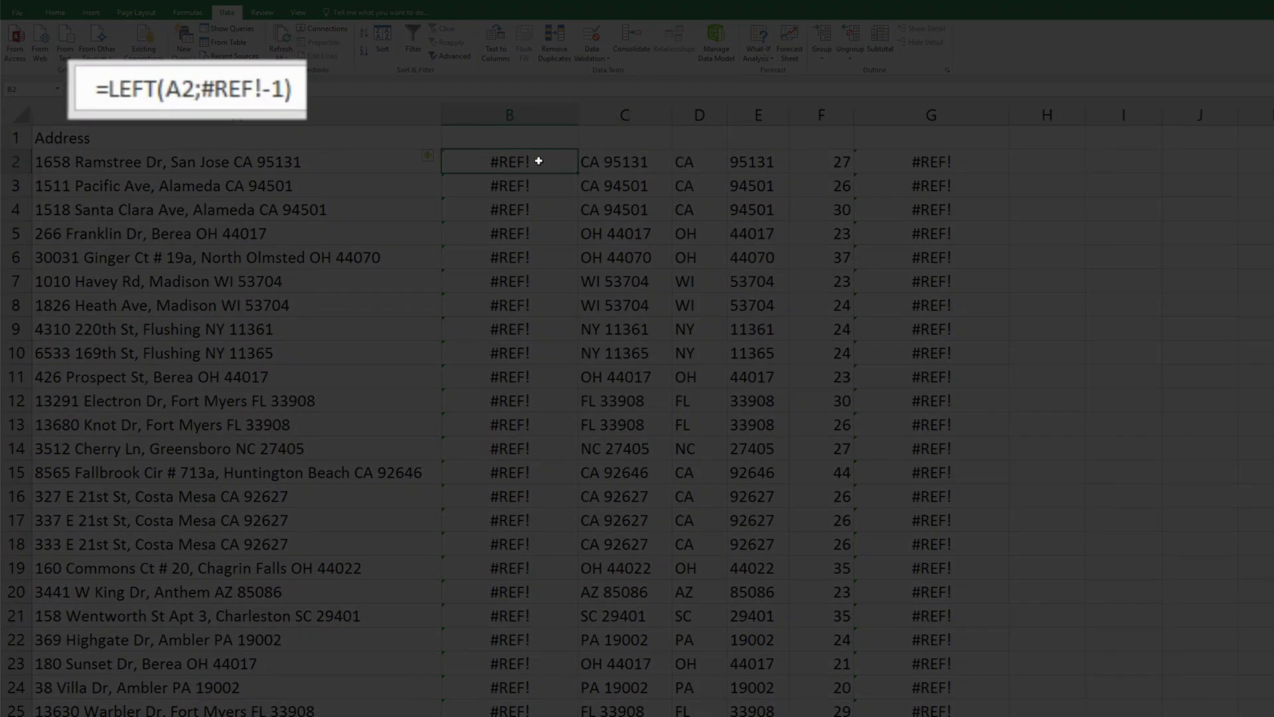
pyautogui.press('Down')
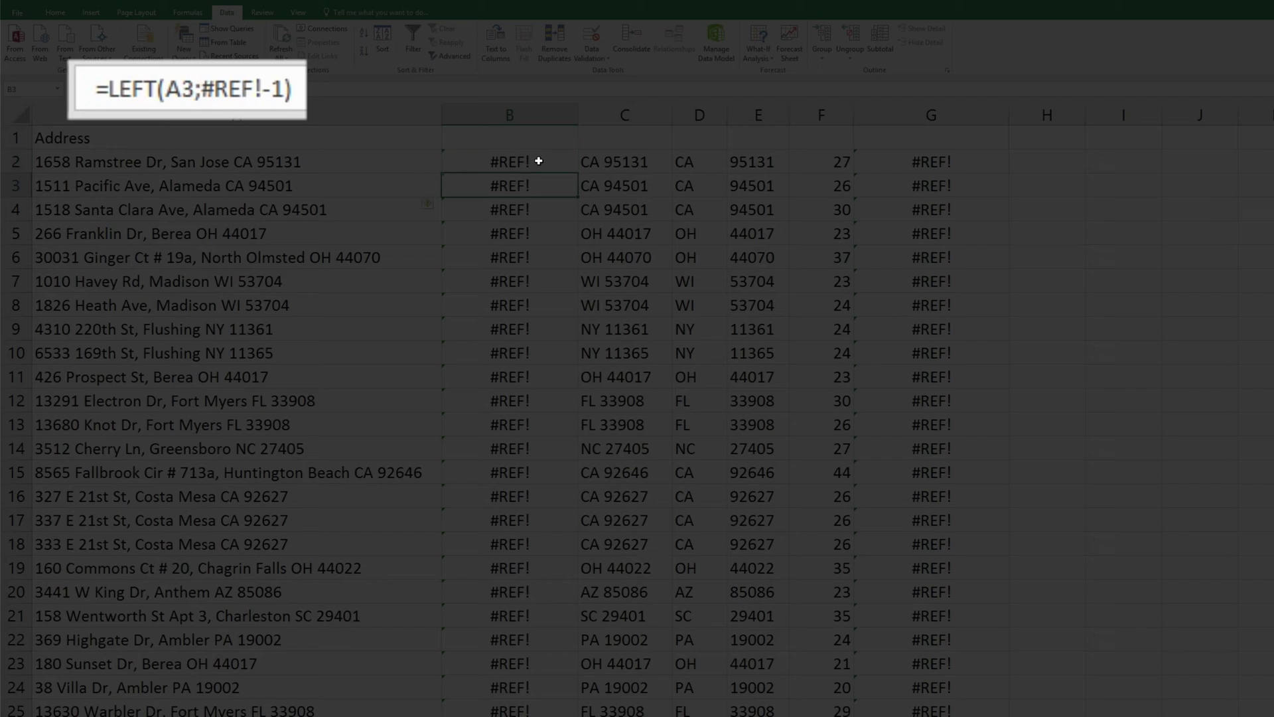
pyautogui.press('Down')
pyautogui.press('Down')
pyautogui.press('Up')
pyautogui.press('Up')
pyautogui.press('Up')
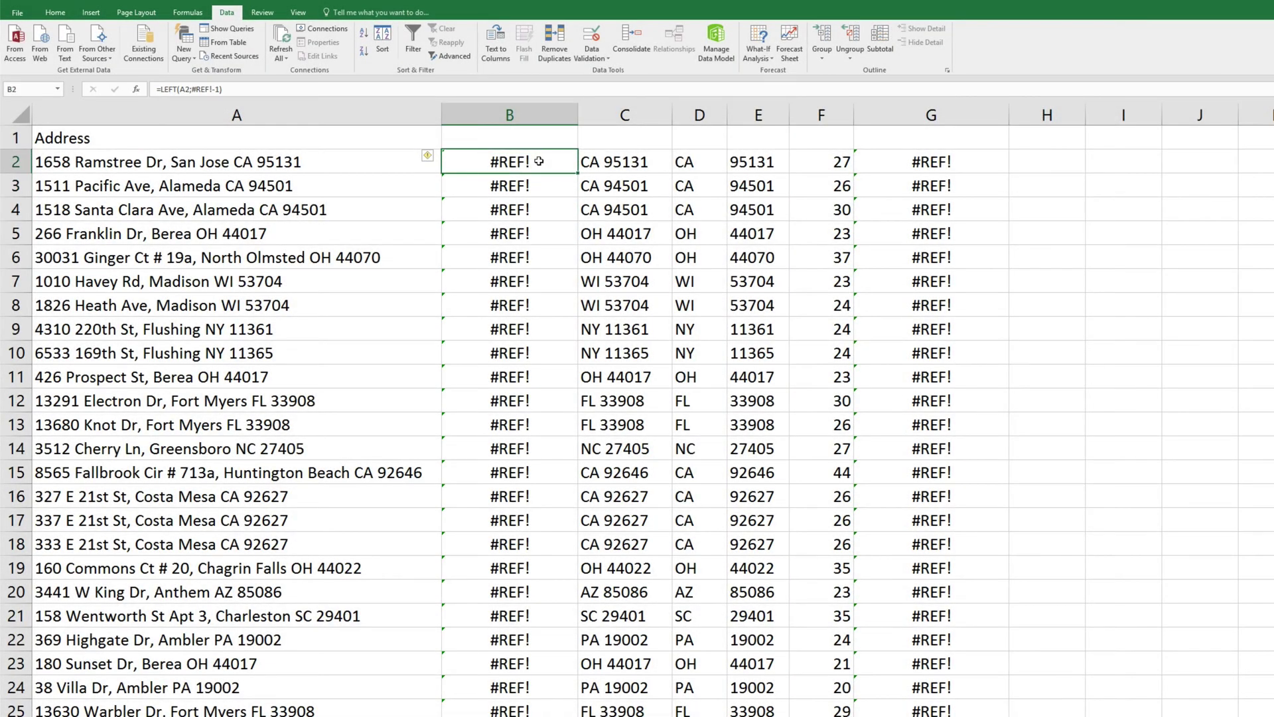
# Step: Undo the column B deletion and paste the street column back over itself as values
pyautogui.click(36, 2)
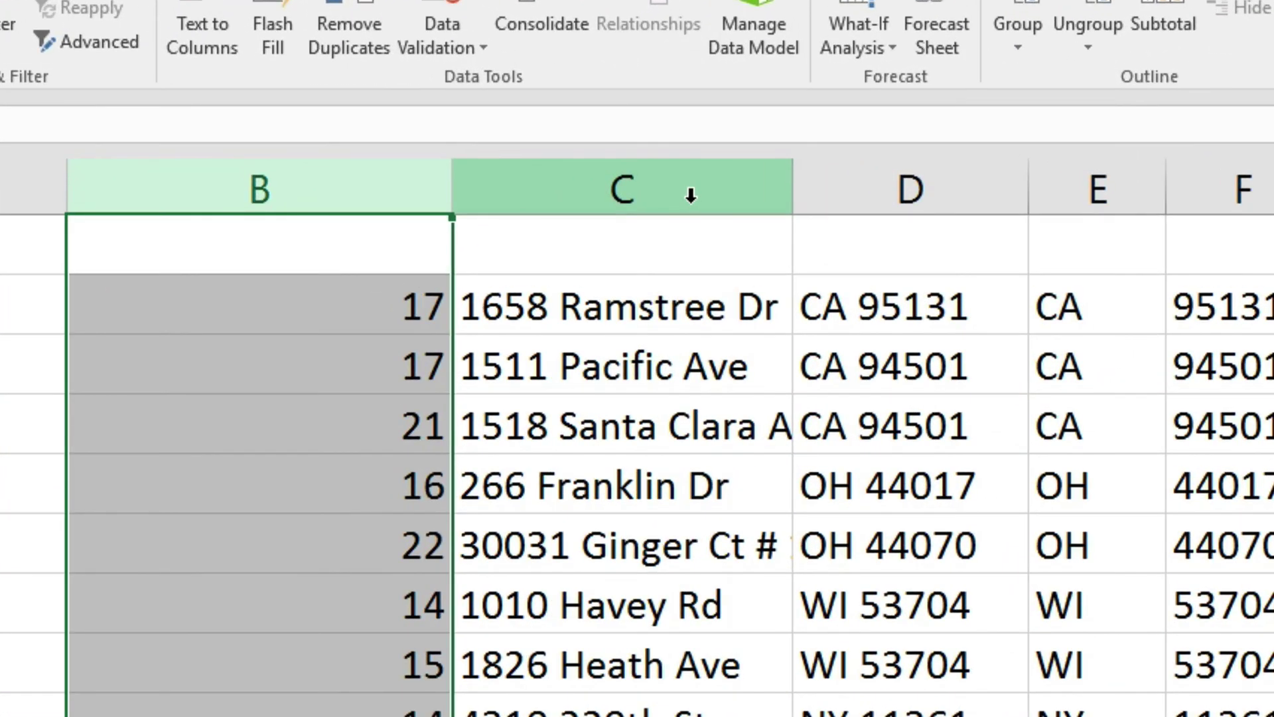
pyautogui.rightClick(691, 196)
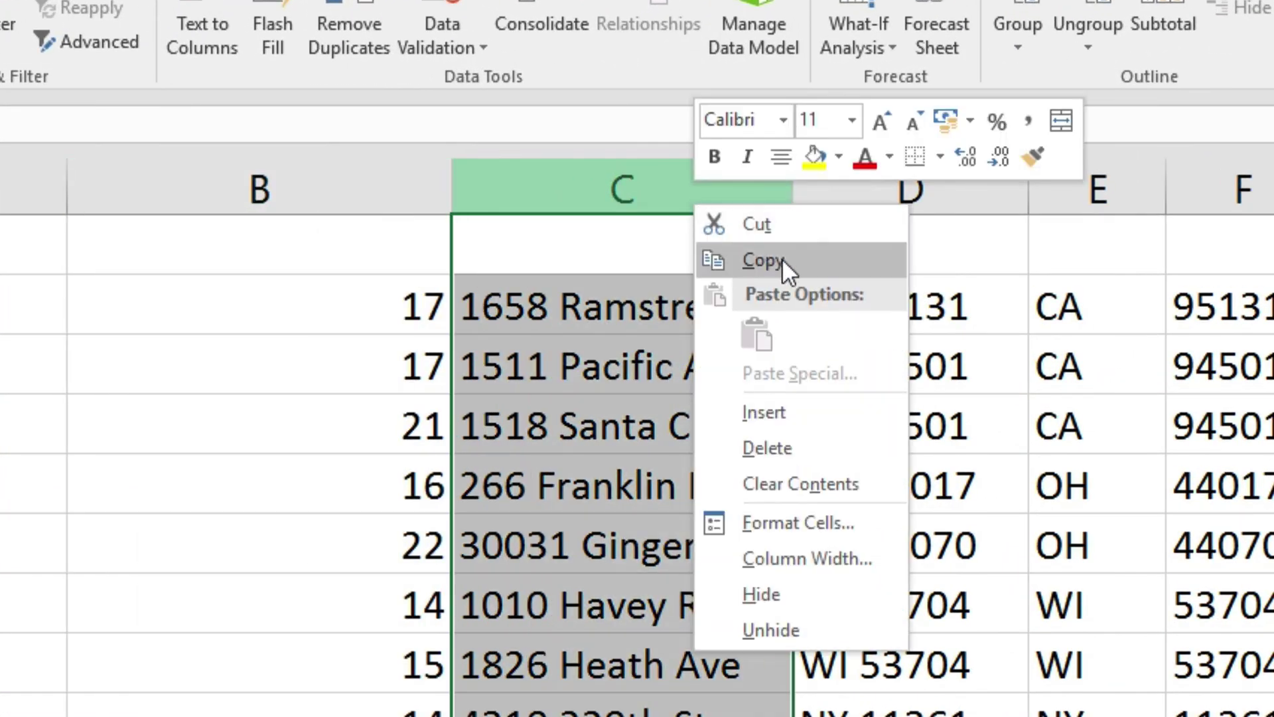
pyautogui.click(747, 263)
pyautogui.rightClick(591, 191)
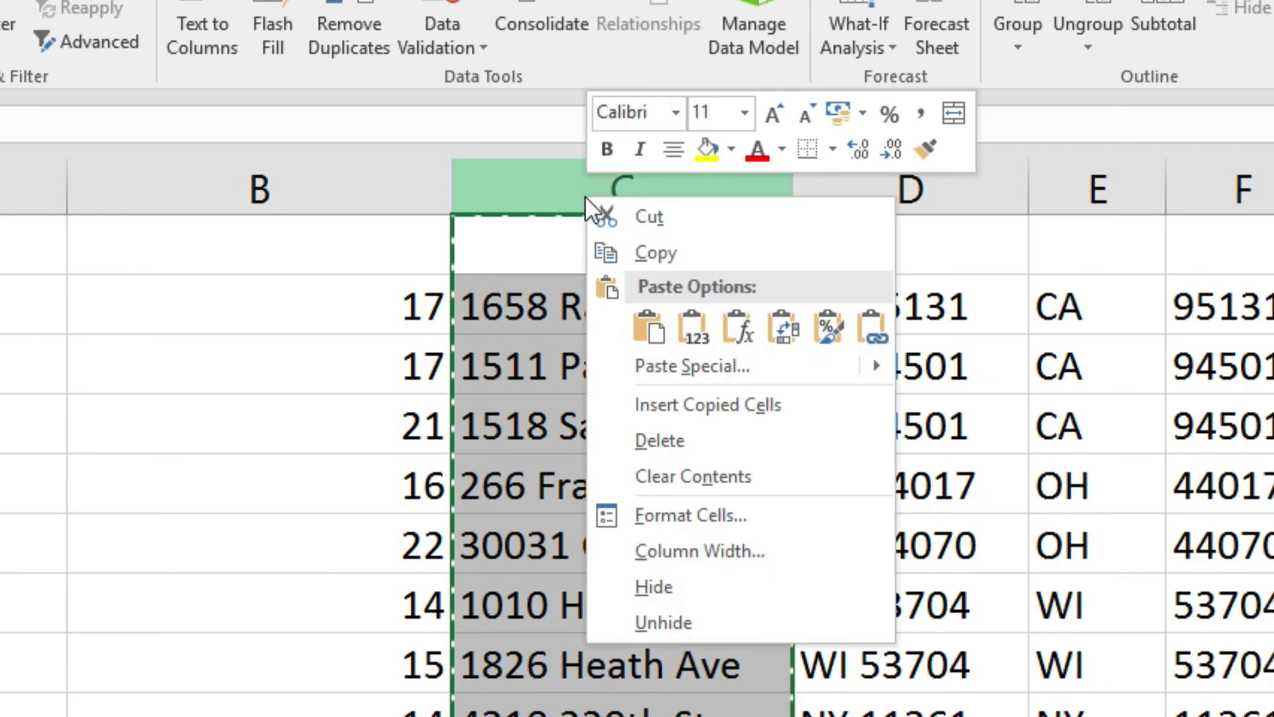
pyautogui.click(687, 328)
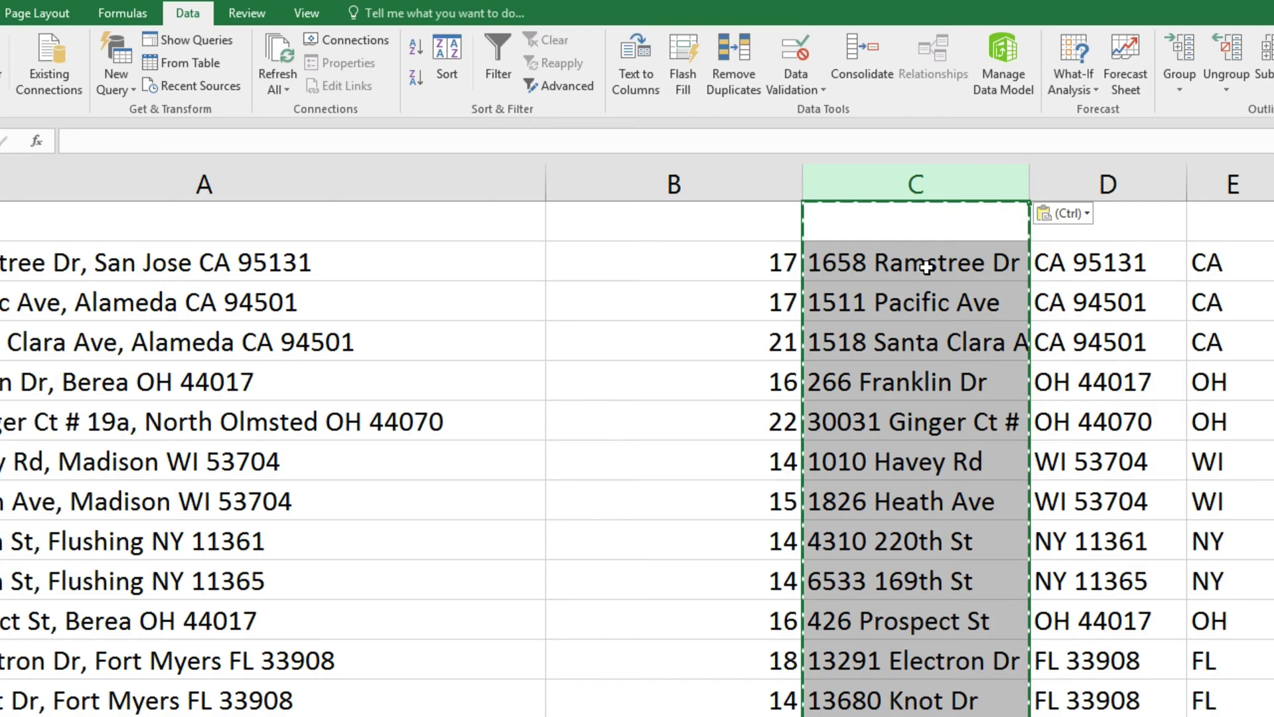
pyautogui.click(933, 272)
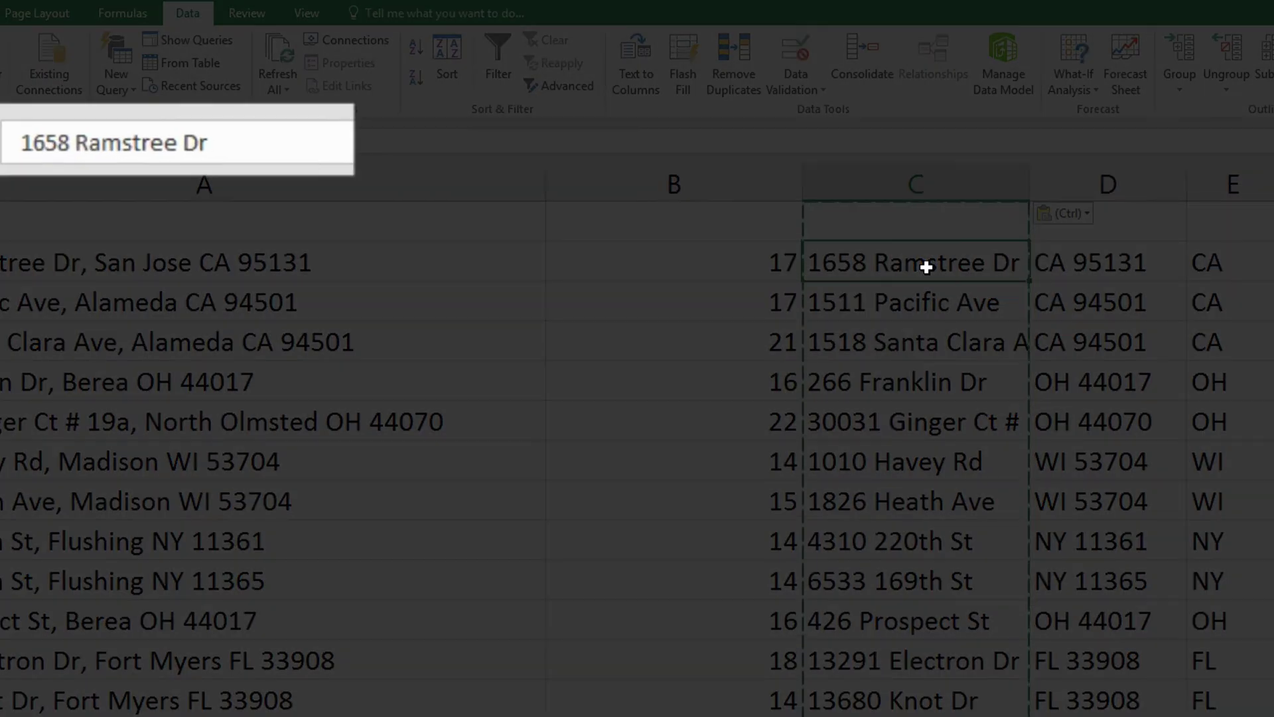
pyautogui.press('Down')
pyautogui.press('Down')
pyautogui.press('Down')
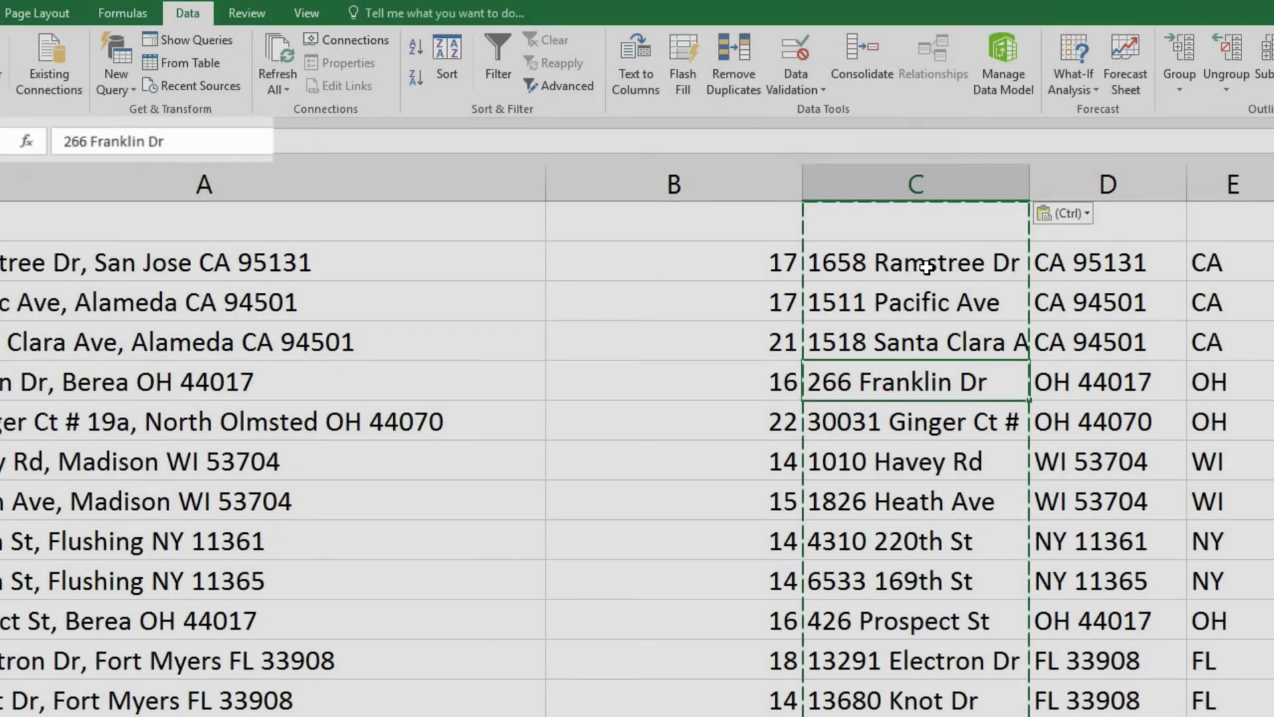
pyautogui.press('Up')
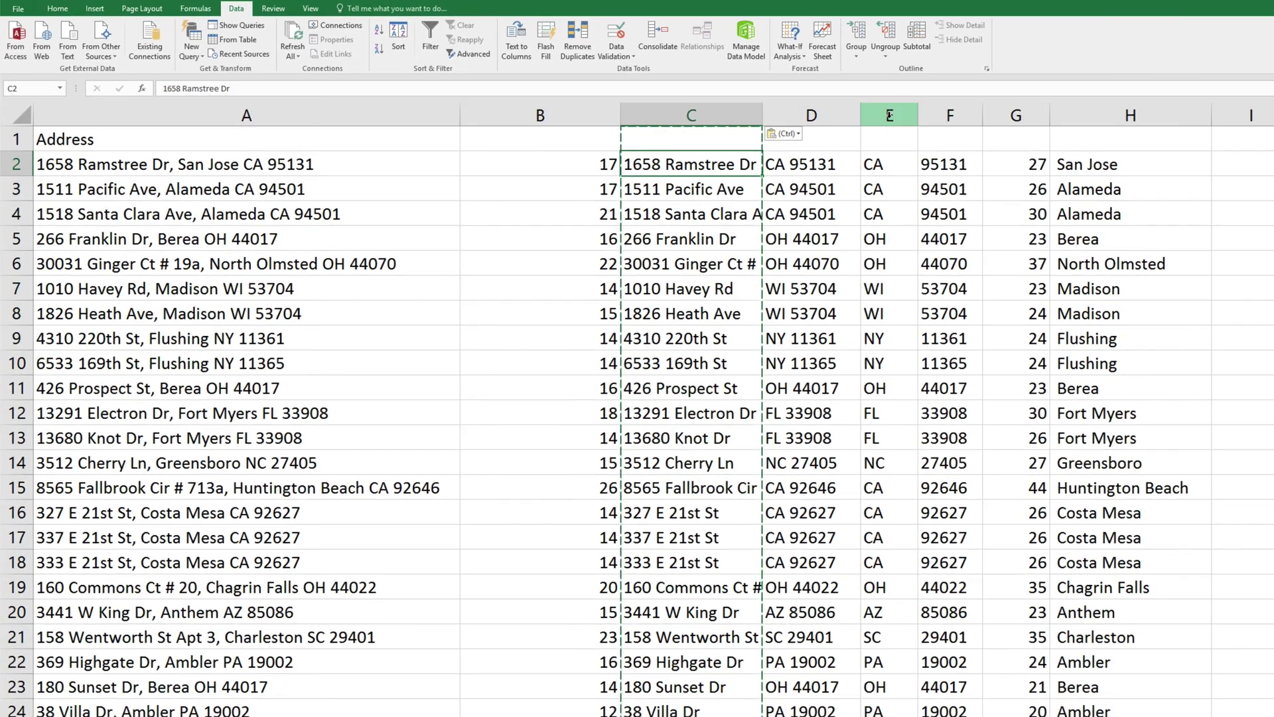
# Step: Copy the state column to replace its formulas with values
pyautogui.rightClick(1235, 187)
pyautogui.click(918, 142)
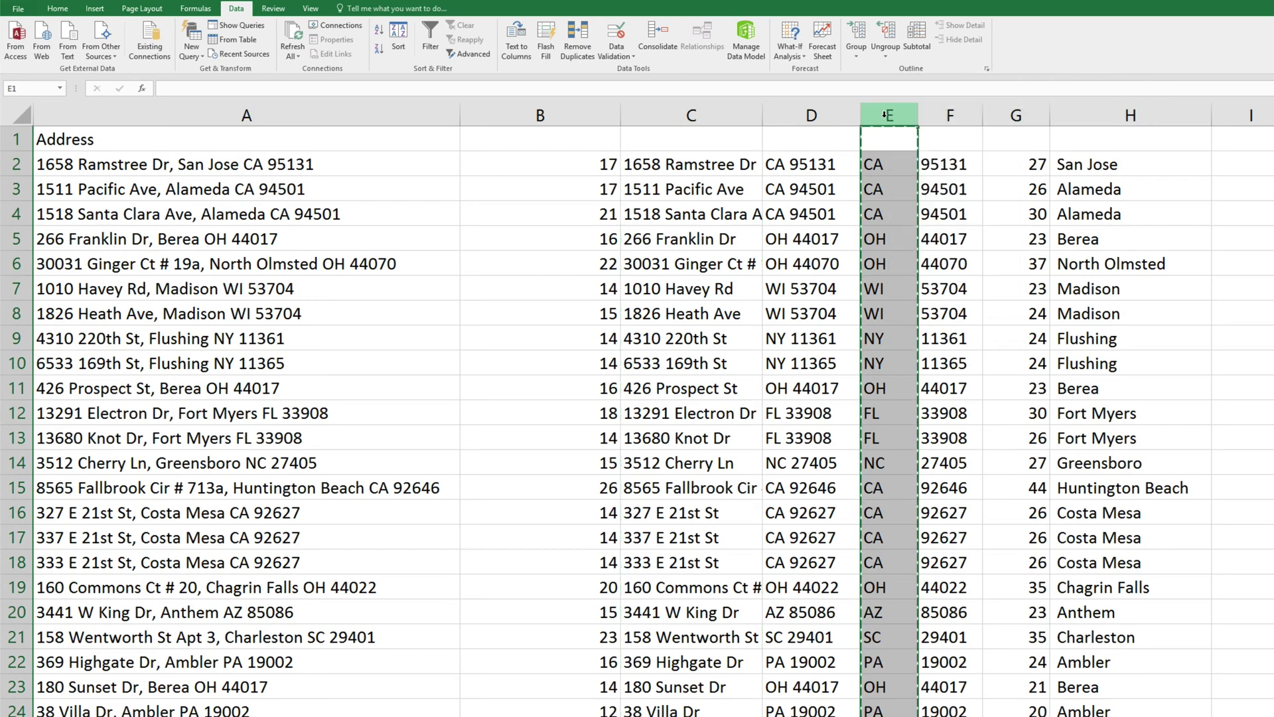
pyautogui.rightClick(888, 120)
pyautogui.press('Escape')
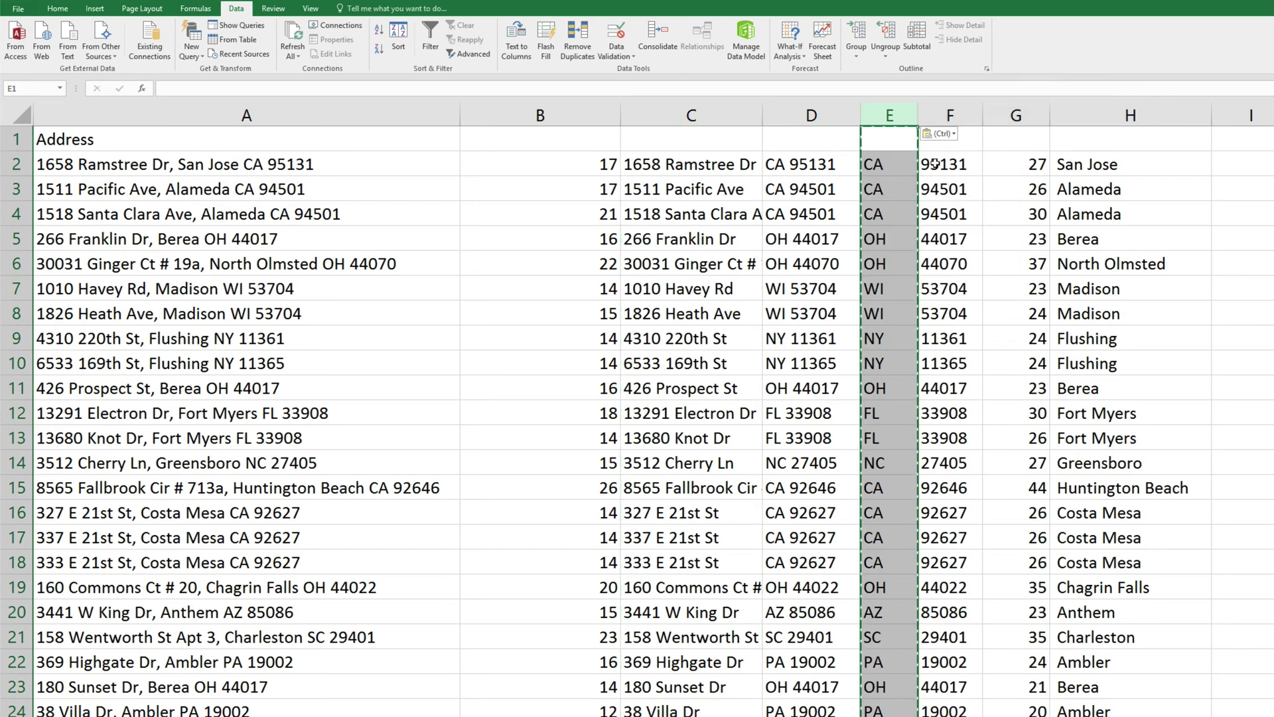
# Step: Paste the zip code column back over itself as values
pyautogui.click(951, 116)
pyautogui.rightClick(954, 118)
pyautogui.click(960, 137)
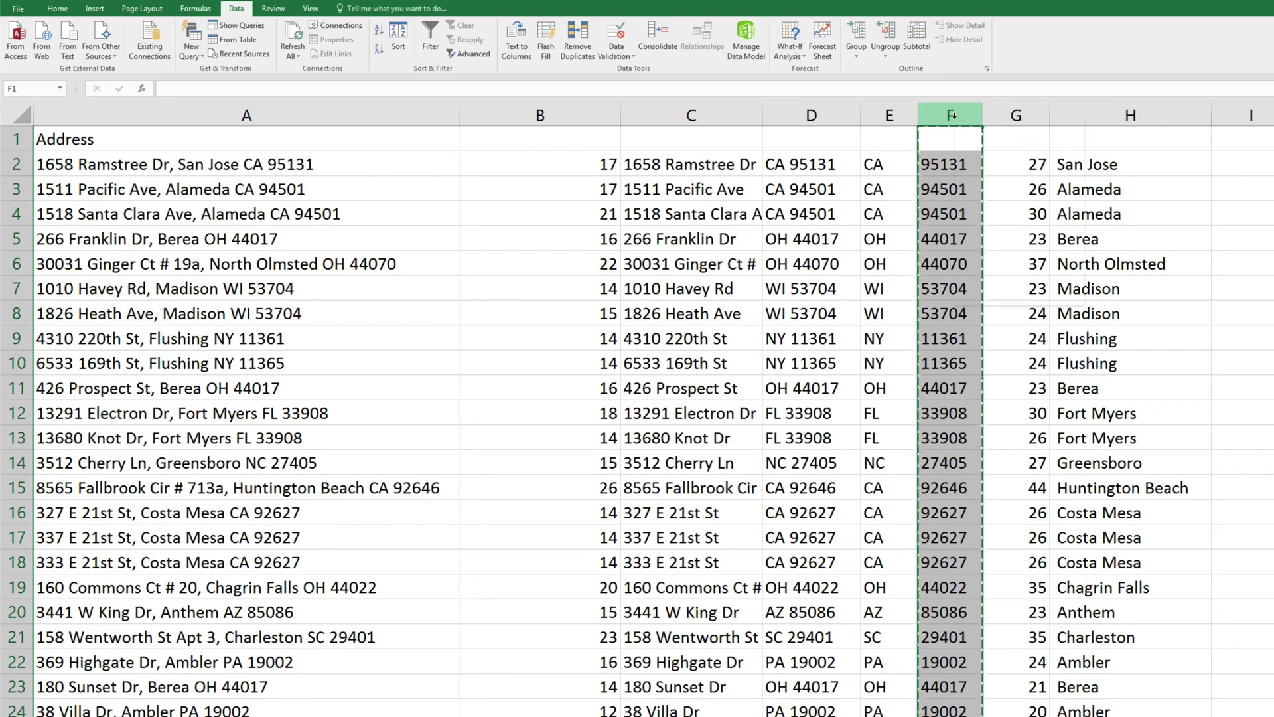
pyautogui.rightClick(959, 127)
pyautogui.click(994, 169)
# Step: Paste the city column back over itself as values
pyautogui.click(1062, 117)
pyautogui.rightClick(1088, 123)
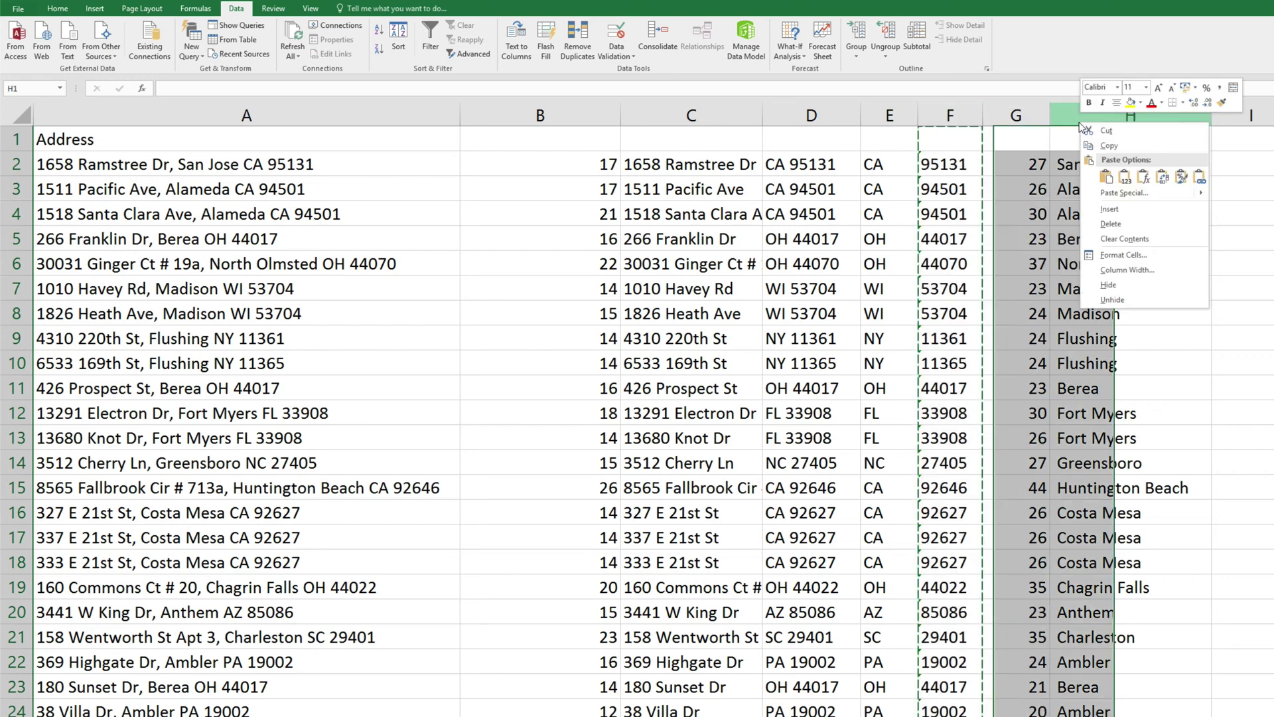
pyautogui.click(1117, 140)
pyautogui.rightClick(1089, 130)
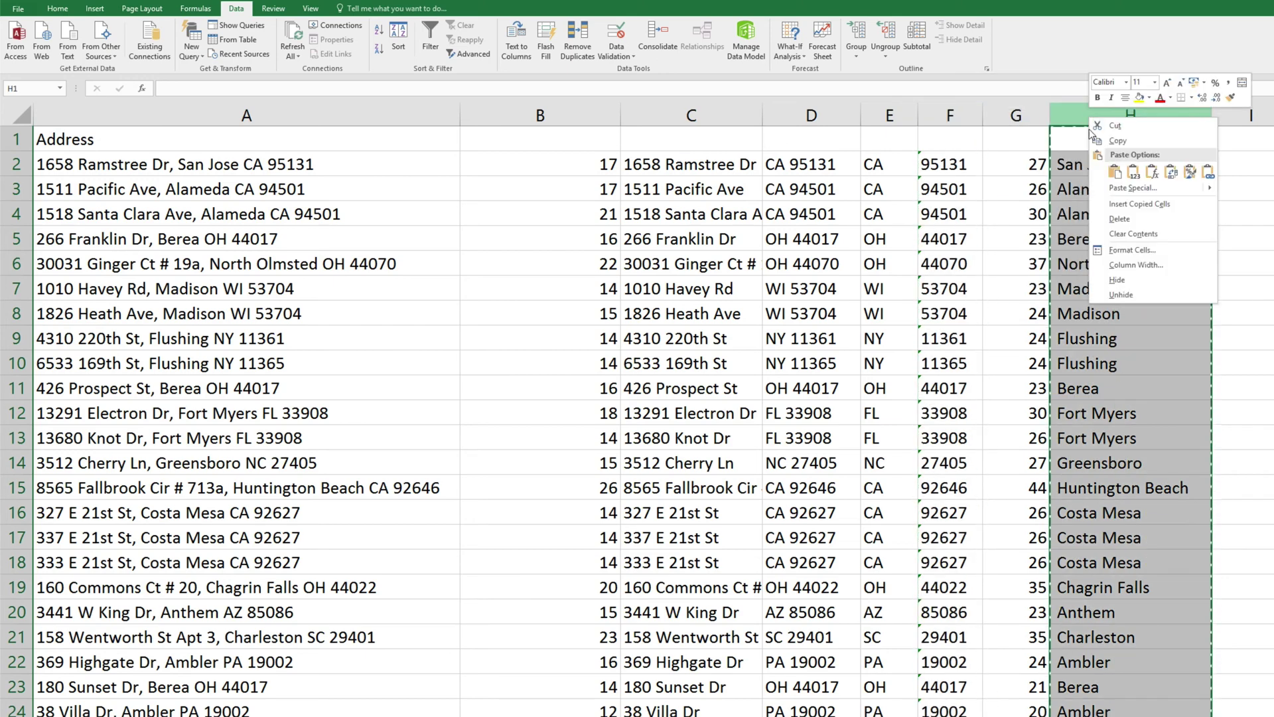
pyautogui.click(1133, 171)
pyautogui.click(571, 117)
# Step: Delete the three helper columns: the numeric column, the combined state-zip column, and the remaining numeric column
pyautogui.rightClick(572, 118)
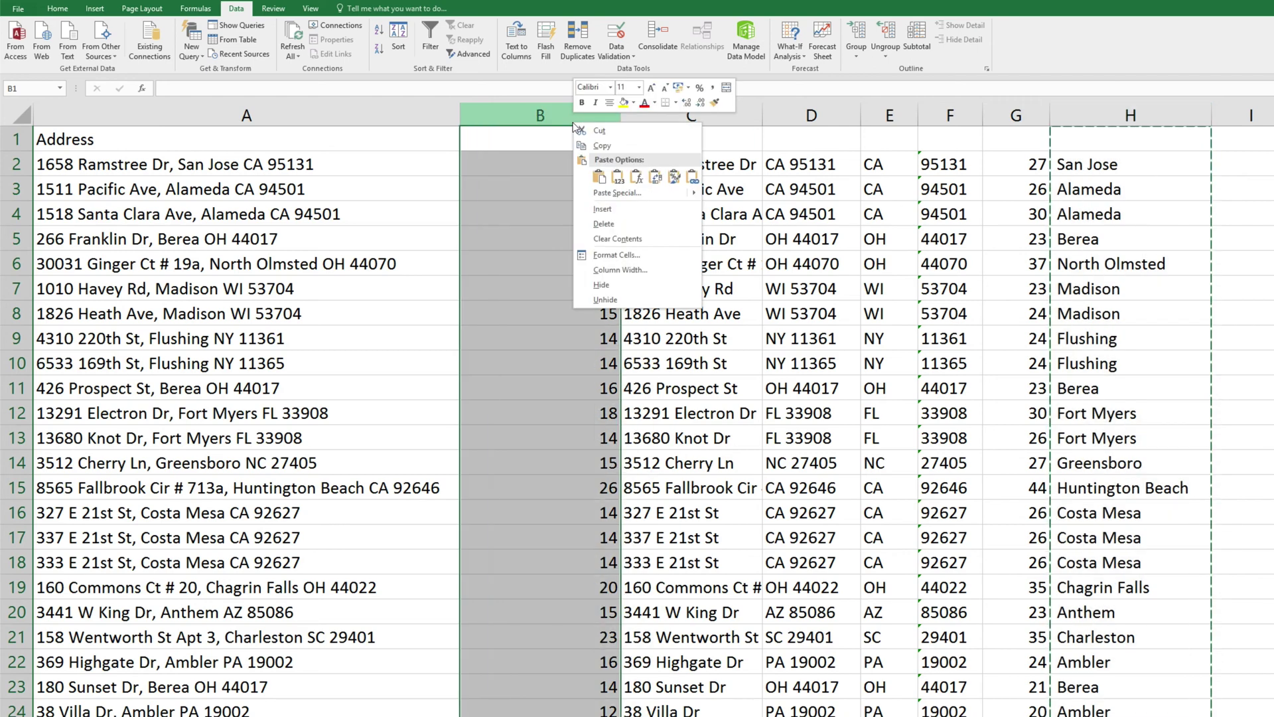
pyautogui.click(604, 224)
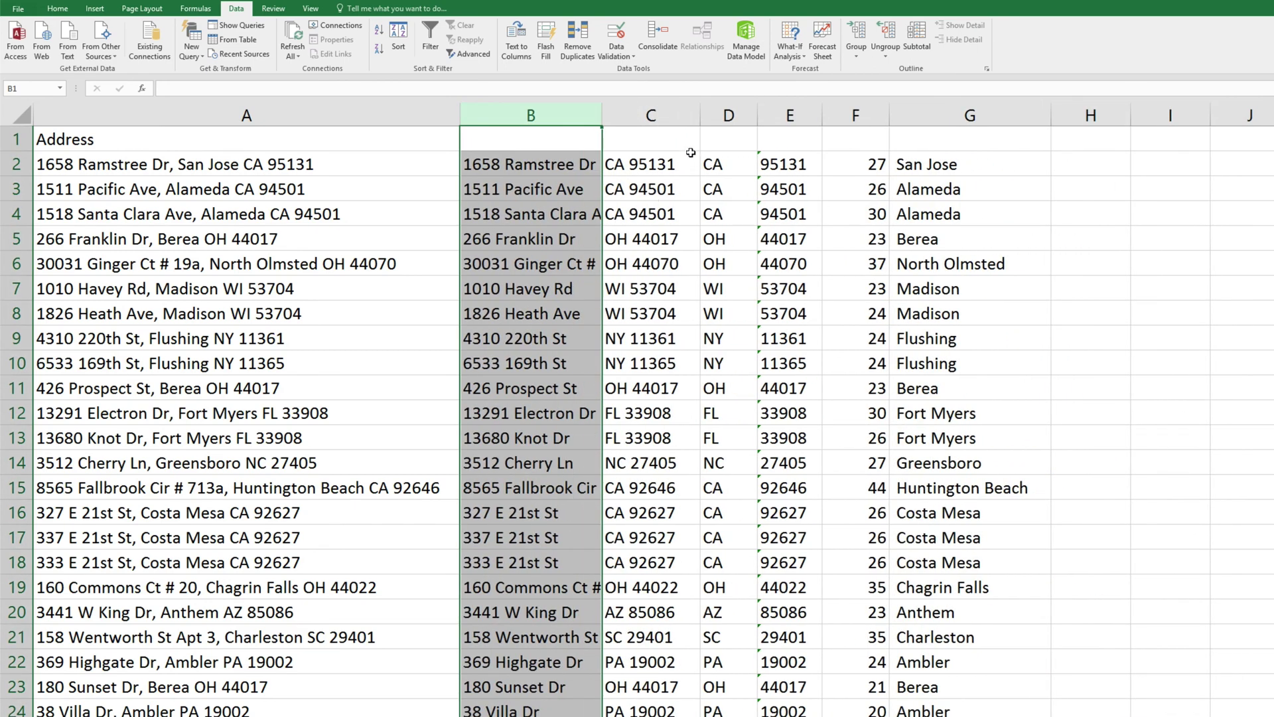
pyautogui.rightClick(667, 118)
pyautogui.click(699, 223)
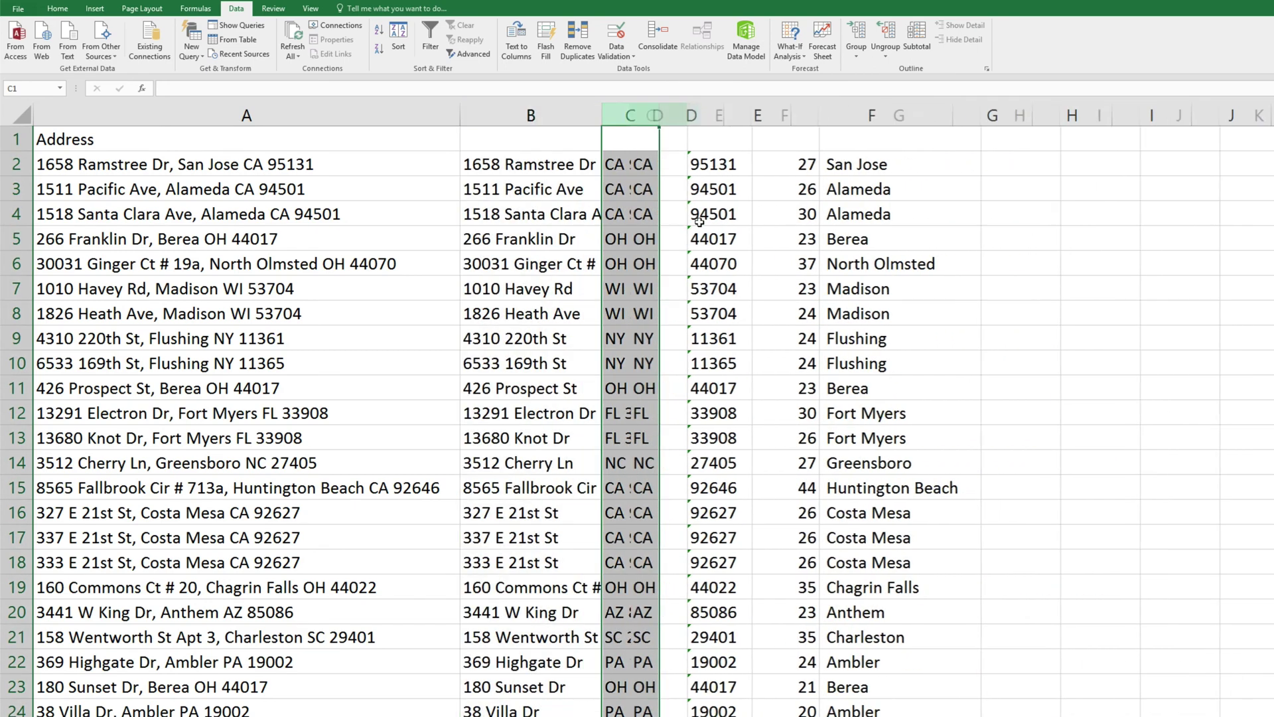
pyautogui.click(758, 117)
pyautogui.rightClick(757, 117)
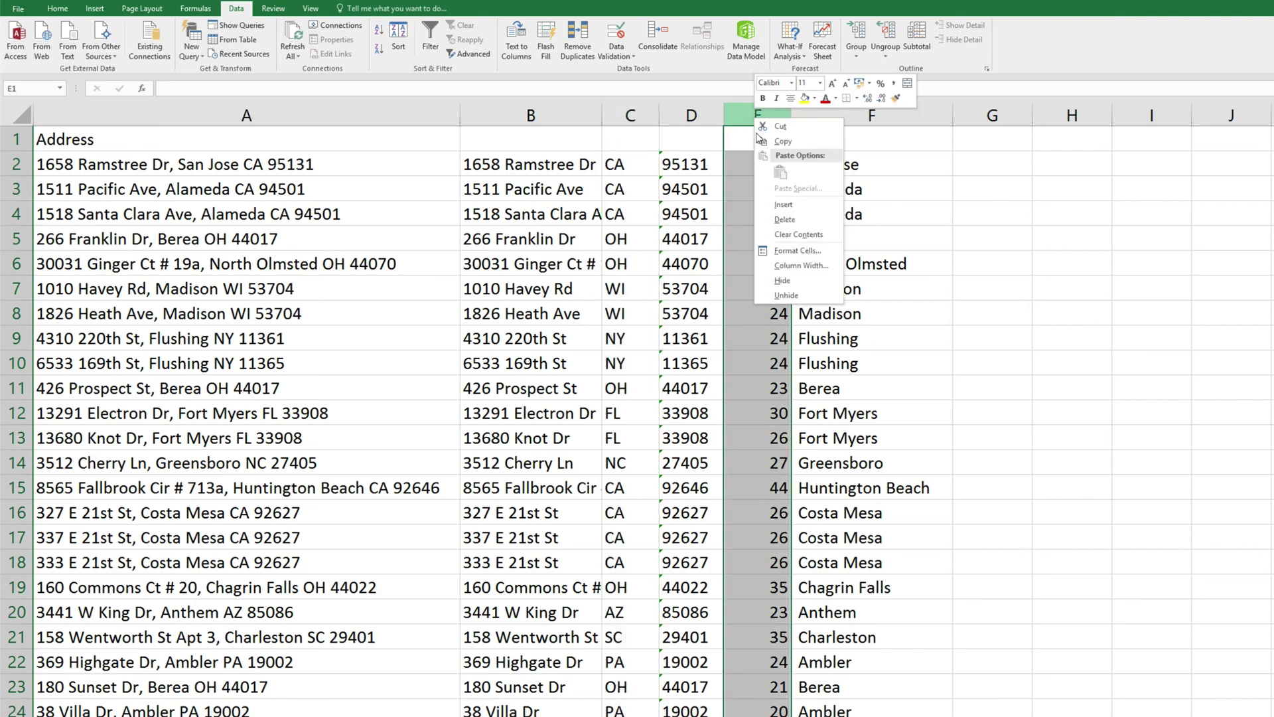
pyautogui.click(781, 216)
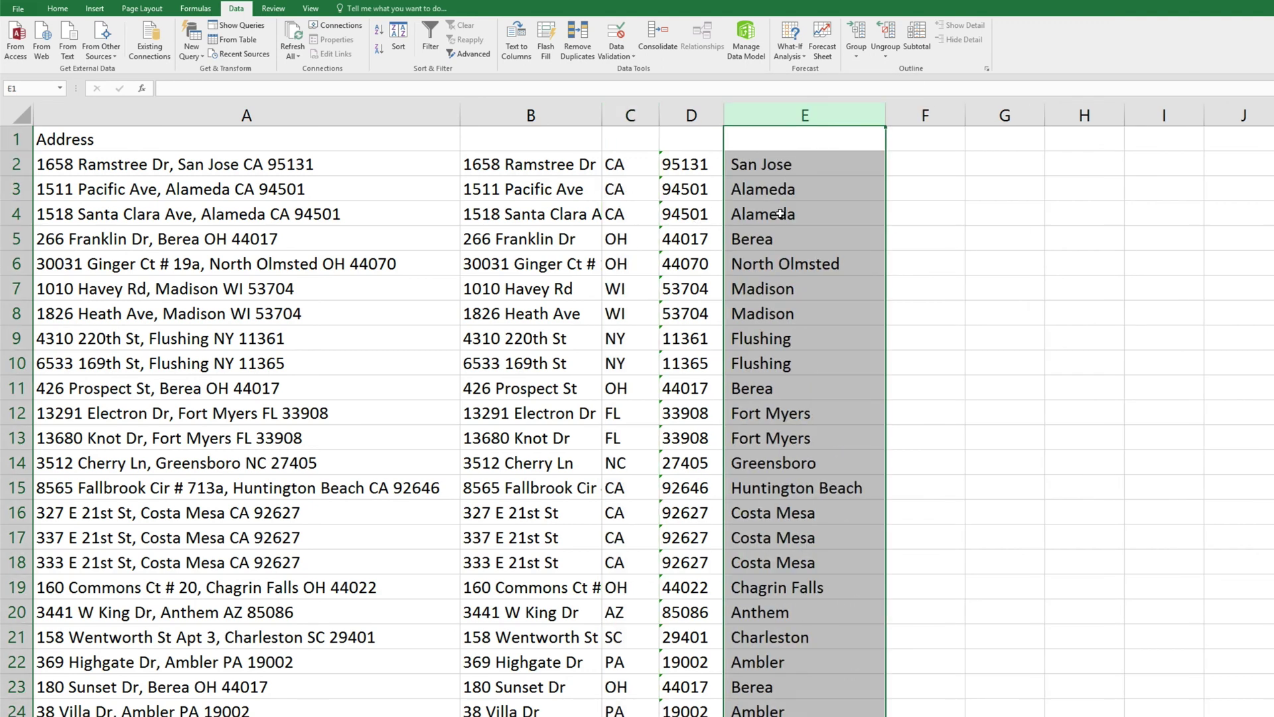
# Step: Move the city column to column C, right after the street column
pyautogui.rightClick(826, 122)
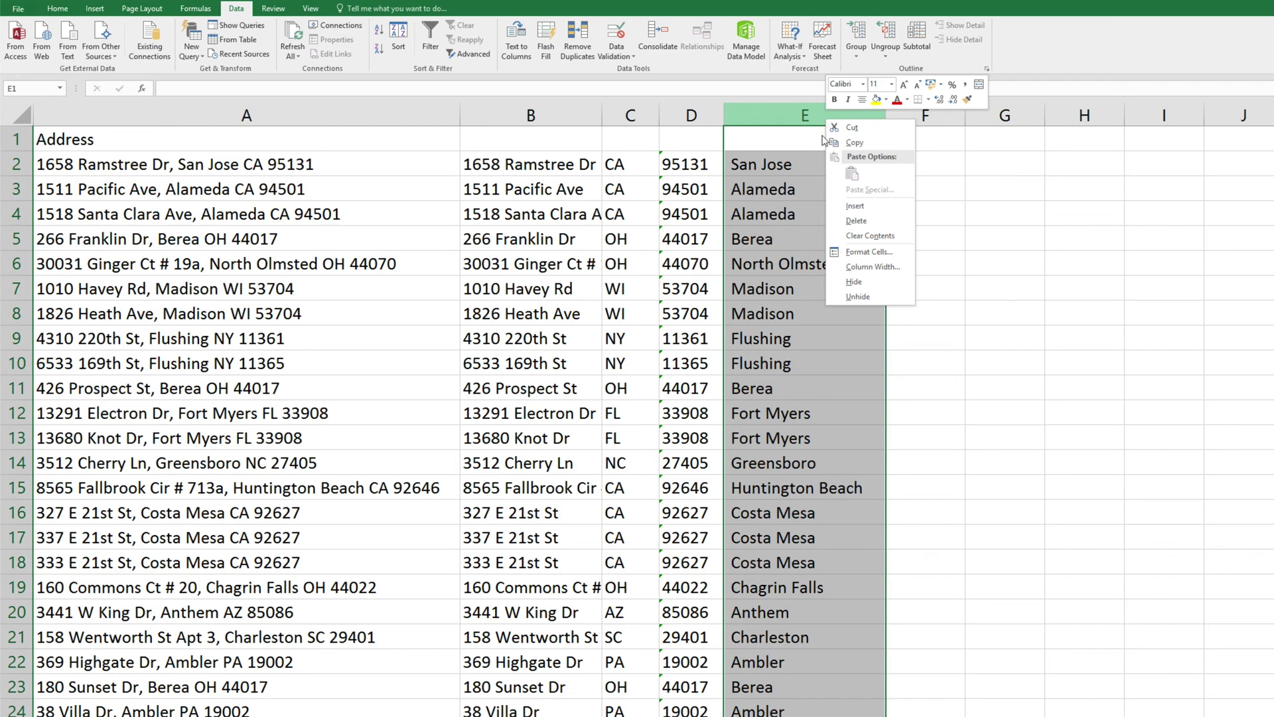
pyautogui.click(852, 128)
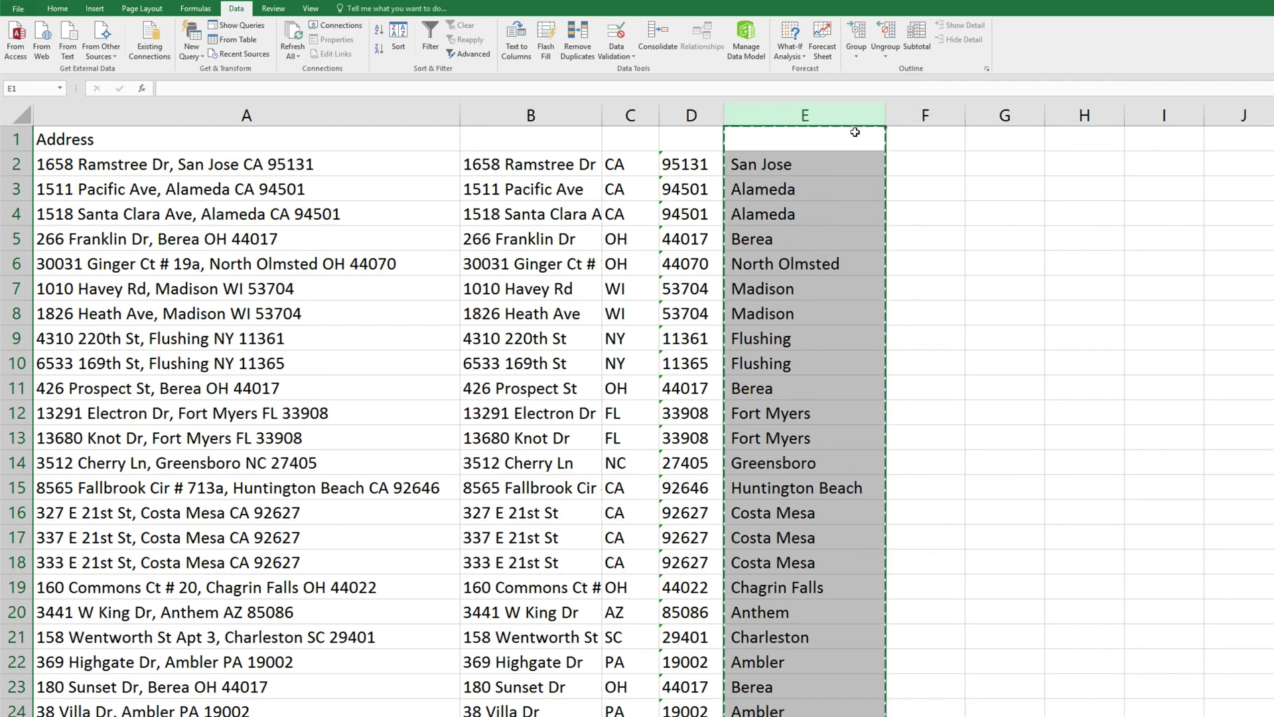
pyautogui.rightClick(637, 118)
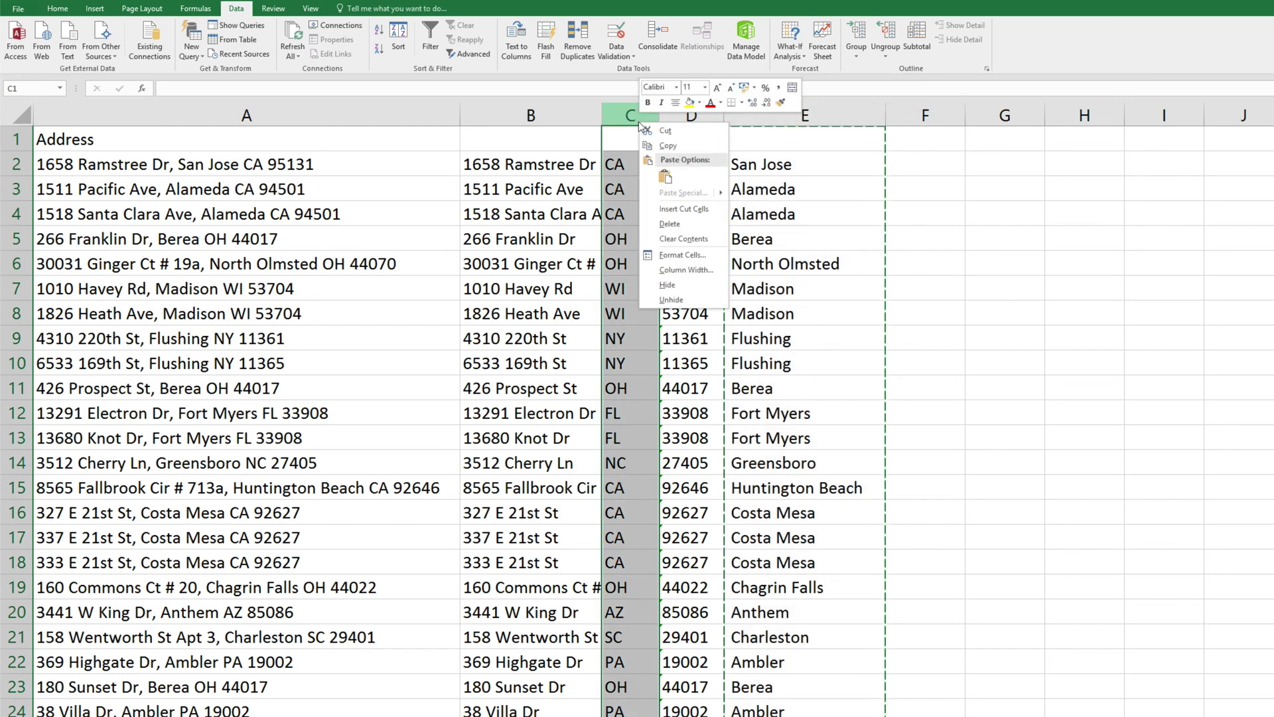
pyautogui.click(682, 209)
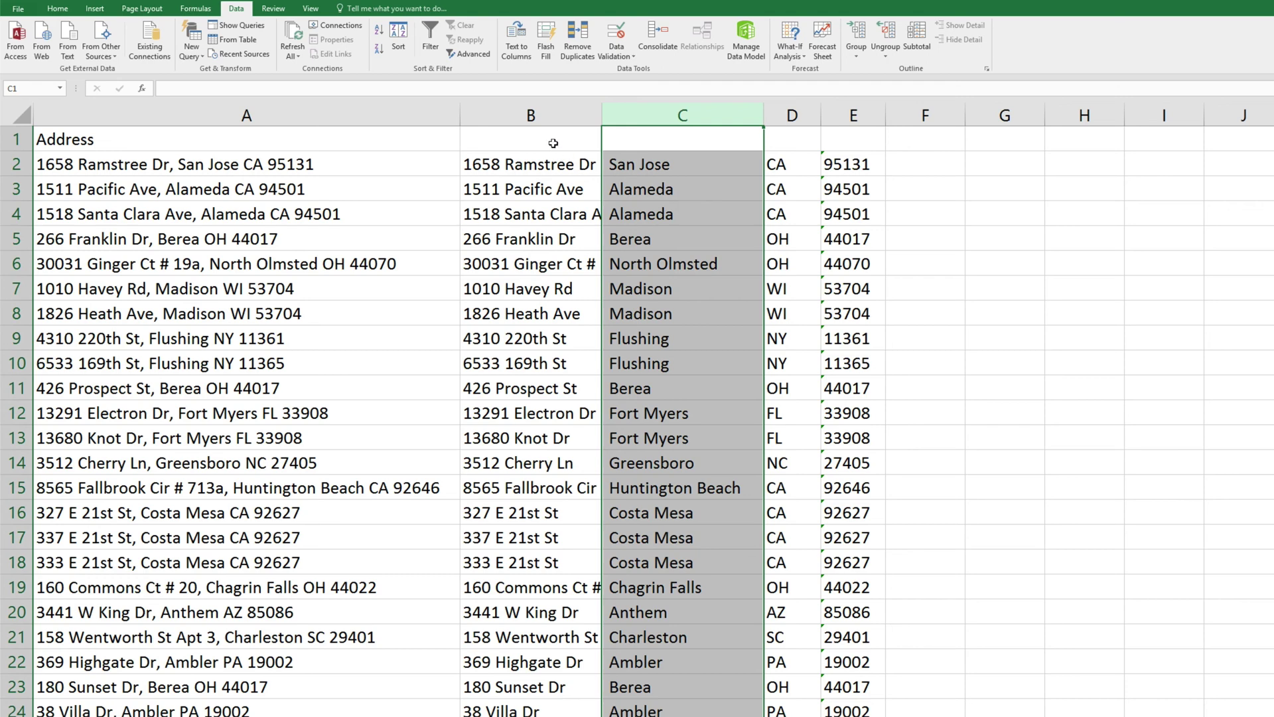
# Step: Enter the headers Street in B1, City in C1 and State in D1
pyautogui.click(553, 144)
pyautogui.write('Street')
pyautogui.press('Tab')
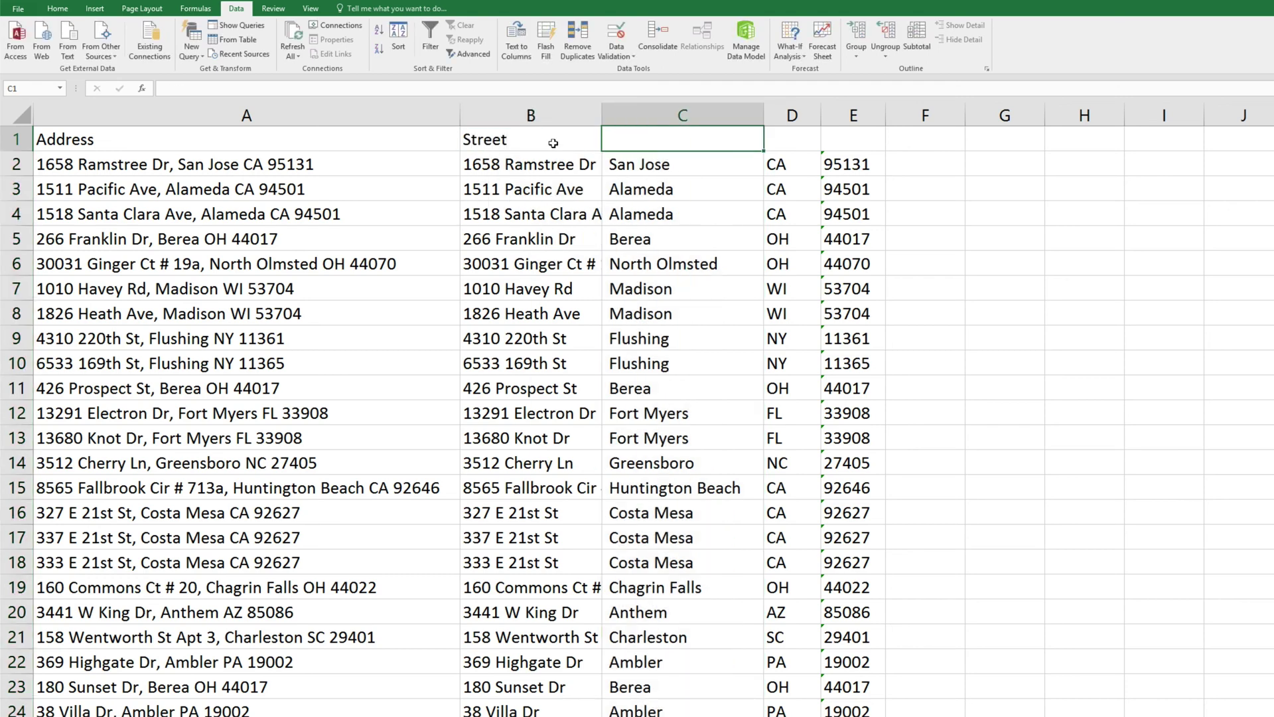
pyautogui.write('City')
pyautogui.press('Tab')
pyautogui.write('State')
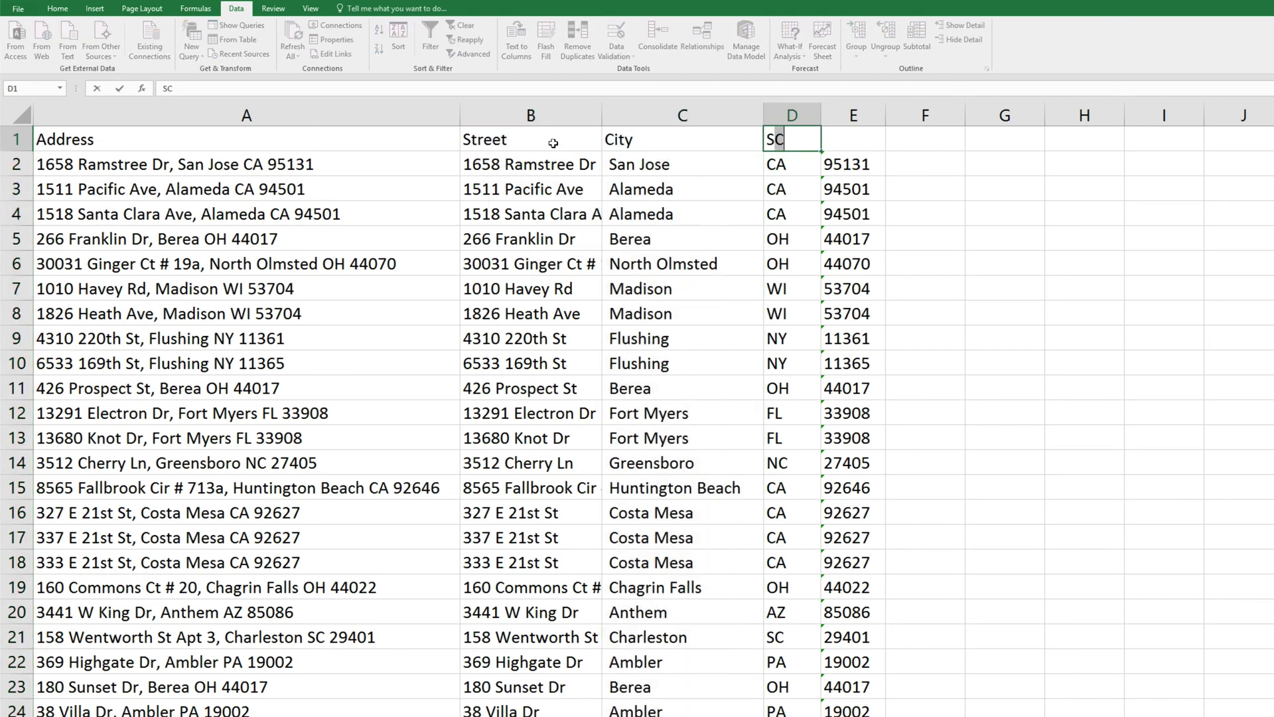